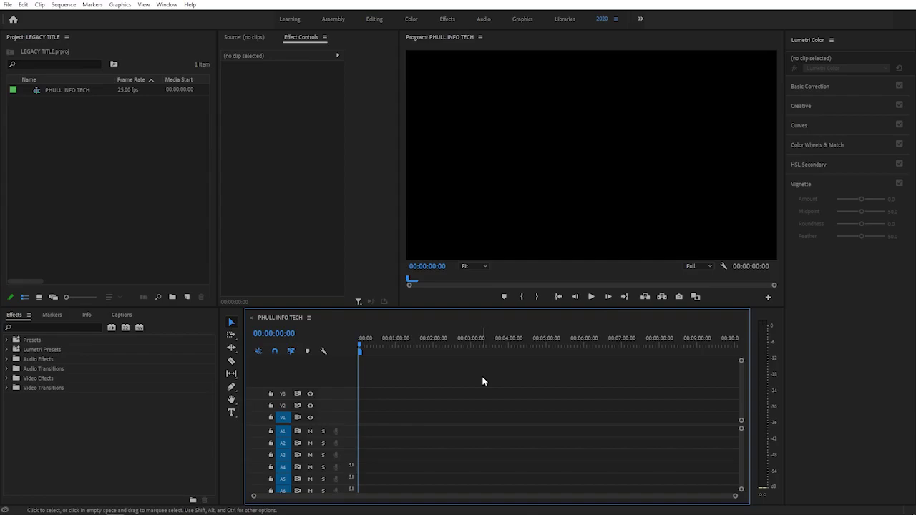
- Create a 1920×1080 blue (0084FF) Color Matte and place it at the start of V1
{"action": "left_click", "coordinate": [182, 255]}
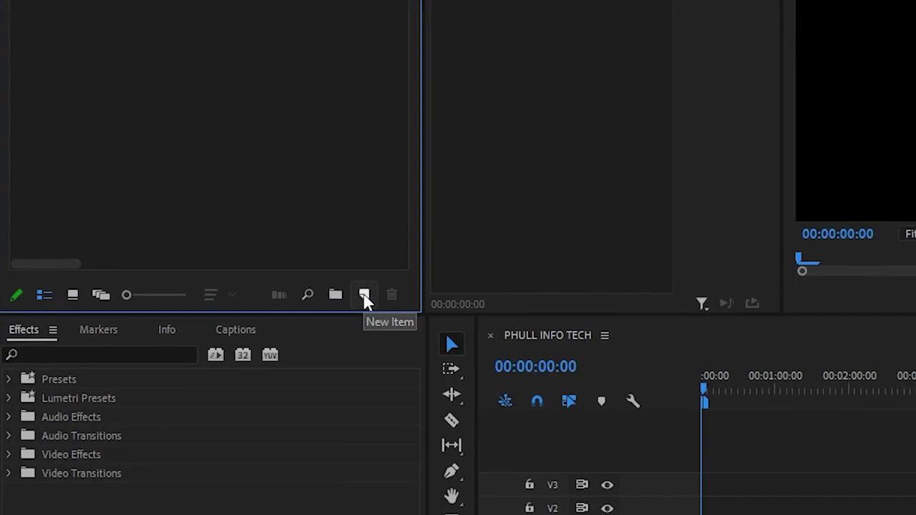
{"action": "left_click", "coordinate": [364, 296]}
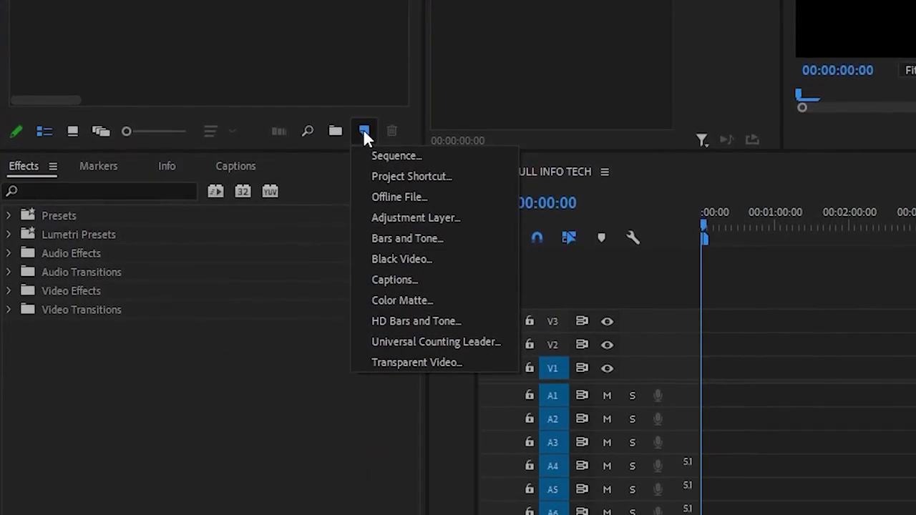
{"action": "left_click", "coordinate": [412, 301]}
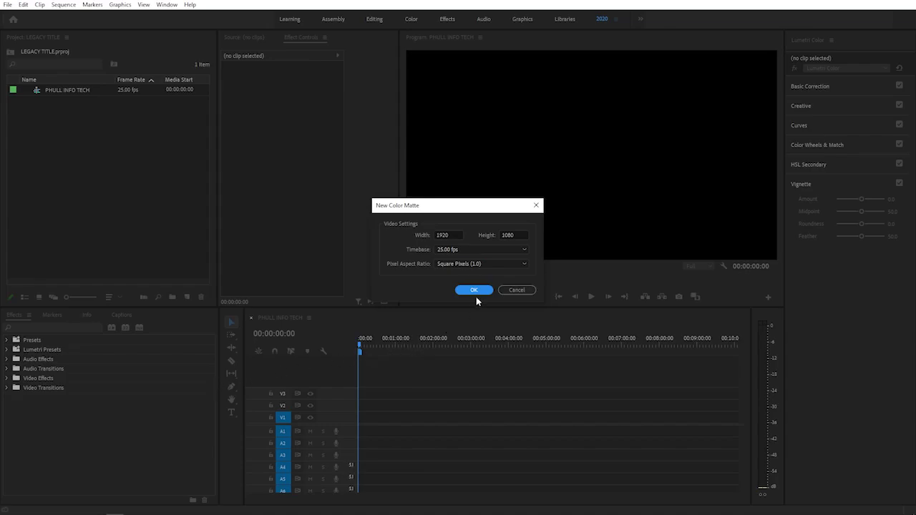
{"action": "left_click", "coordinate": [476, 291]}
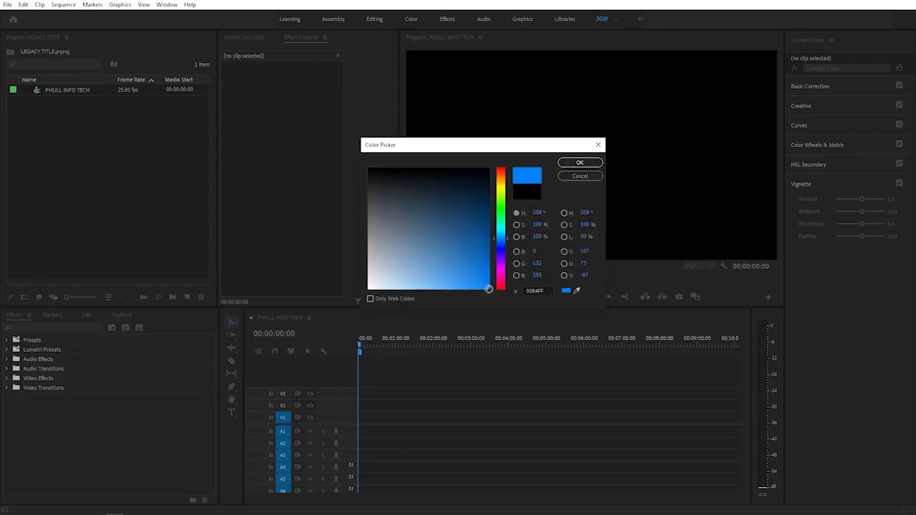
{"action": "left_click", "coordinate": [579, 163]}
{"action": "left_click", "coordinate": [436, 272]}
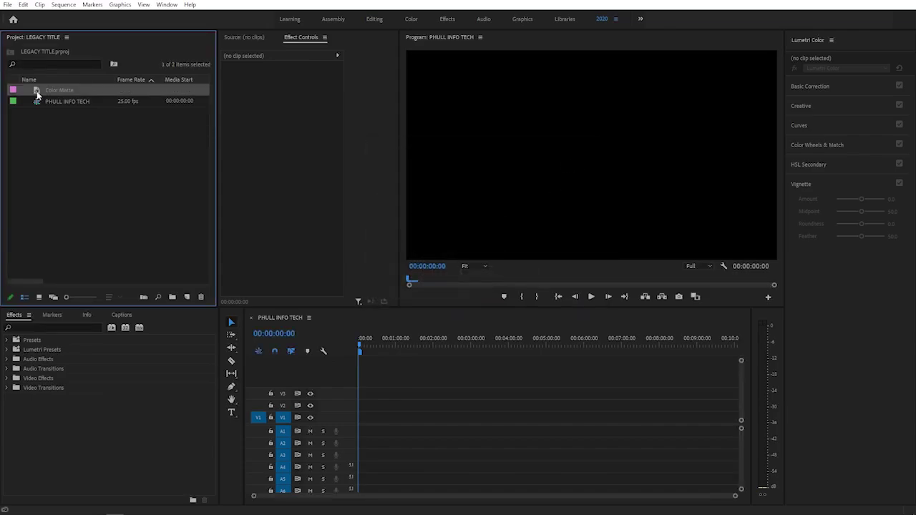
{"action": "mouse_move", "coordinate": [38, 91]}
{"action": "left_mouse_down"}
{"action": "mouse_move", "coordinate": [361, 422]}
{"action": "mouse_move", "coordinate": [442, 421]}
{"action": "mouse_move", "coordinate": [434, 421]}
{"action": "left_mouse_up"}
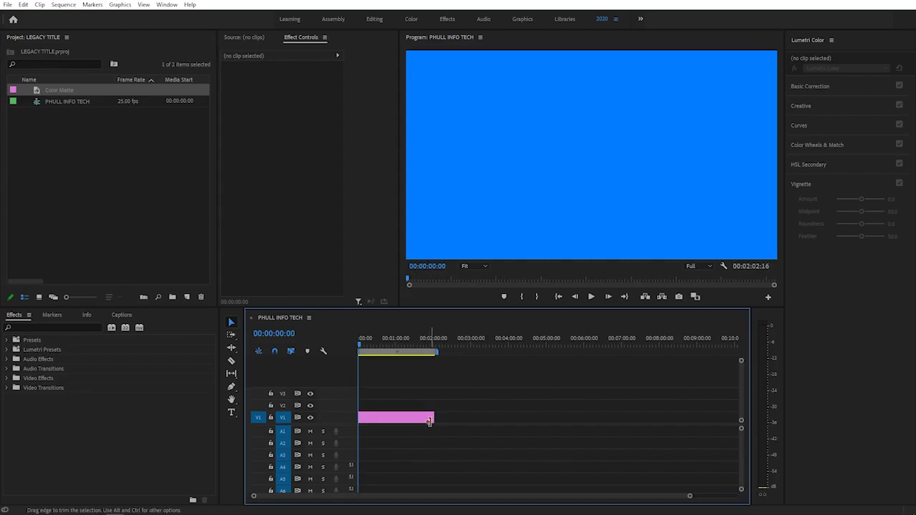
{"action": "left_click", "coordinate": [428, 422]}
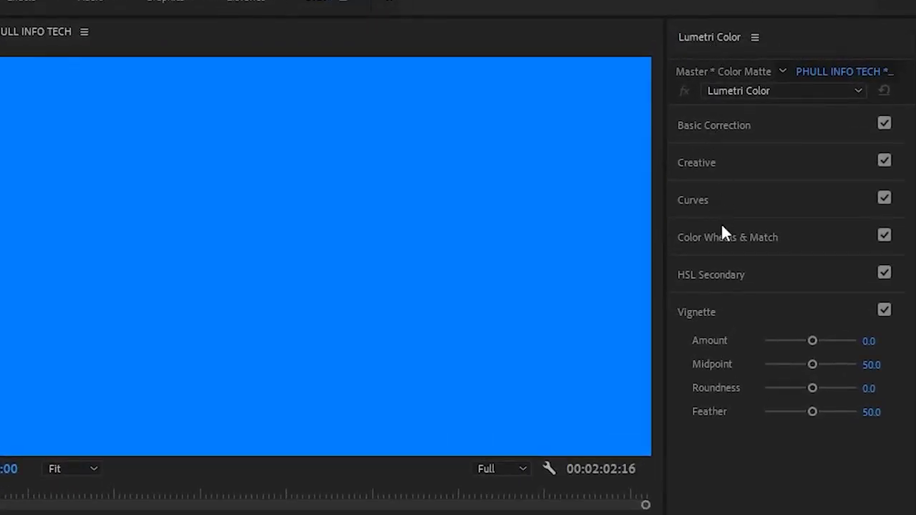
- Add a Lumetri vignette with Amount -3.0, Midpoint about 48 and Roundness about 86
{"action": "left_click", "coordinate": [698, 313]}
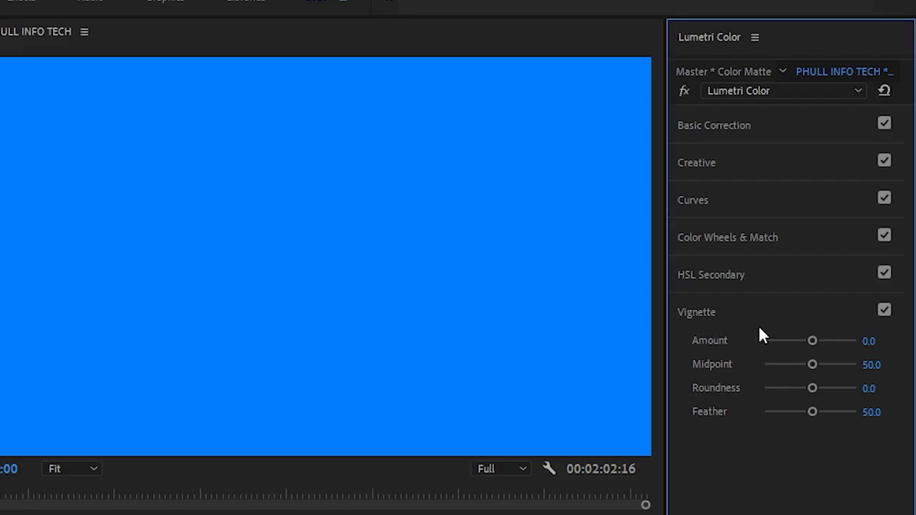
{"action": "mouse_move", "coordinate": [813, 341]}
{"action": "left_mouse_down"}
{"action": "mouse_move", "coordinate": [834, 341]}
{"action": "mouse_move", "coordinate": [763, 341]}
{"action": "left_mouse_up"}
{"action": "left_click_drag", "start_coordinate": [813, 364], "coordinate": [804, 364]}
{"action": "left_click_drag", "start_coordinate": [813, 388], "coordinate": [850, 388]}
{"action": "left_click_drag", "start_coordinate": [803, 364], "coordinate": [809, 364]}
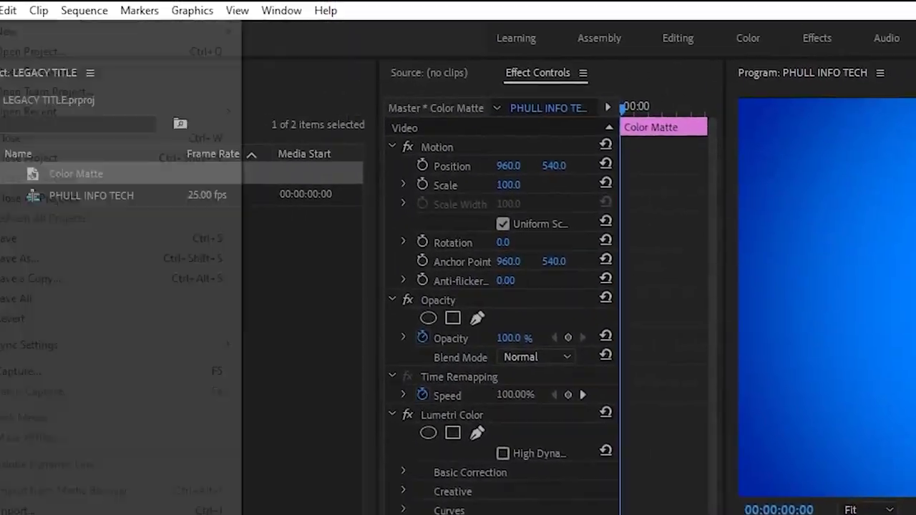
- Start a new 1920×1080 legacy title named Title 04 from File > New > Legacy Title
{"action": "left_click", "coordinate": [14, 13]}
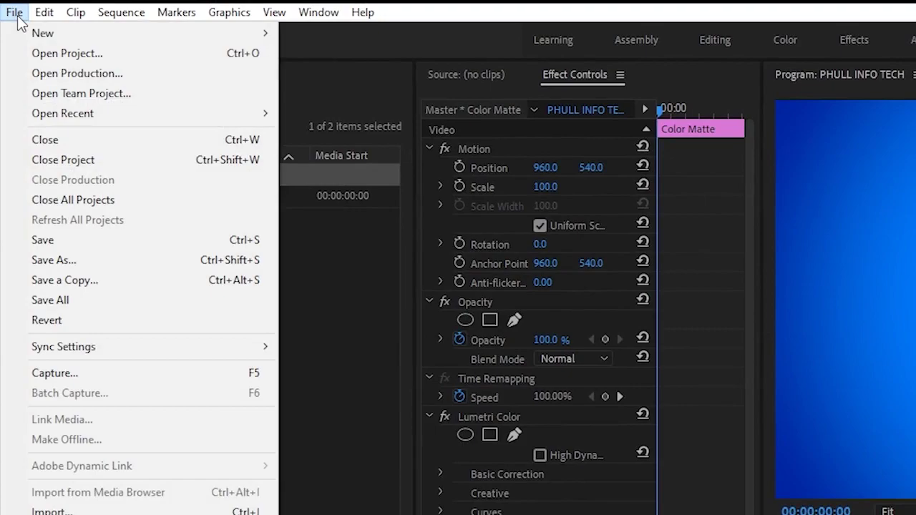
{"action": "mouse_move", "coordinate": [29, 33]}
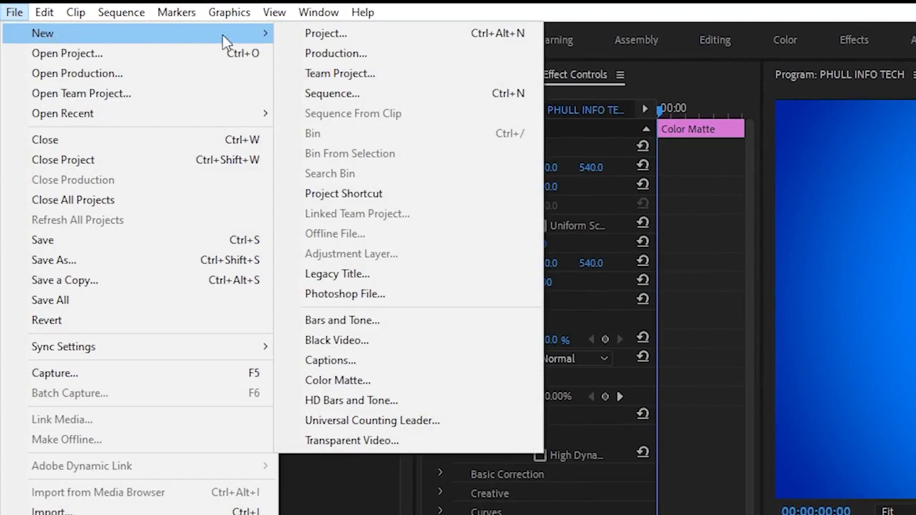
{"action": "left_click", "coordinate": [370, 274]}
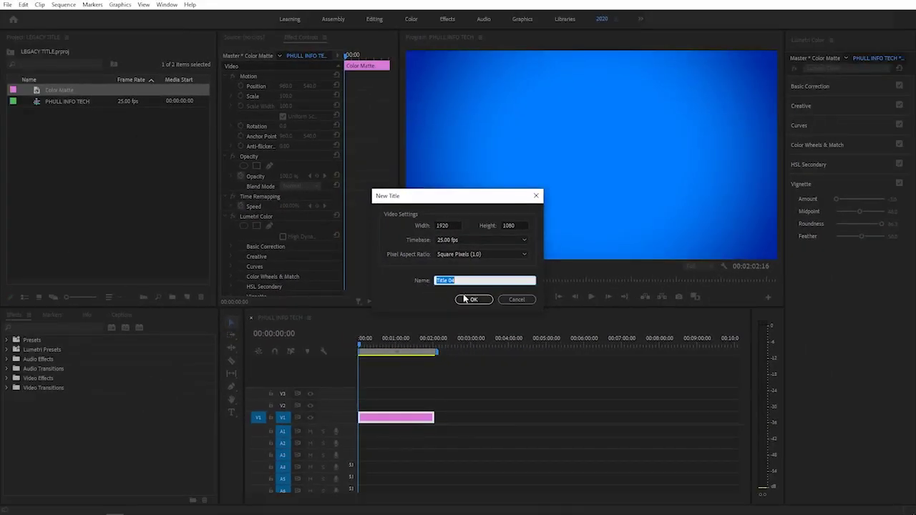
- Accept the New Title settings to open Title 04 in the legacy titler
{"action": "left_click", "coordinate": [473, 300]}
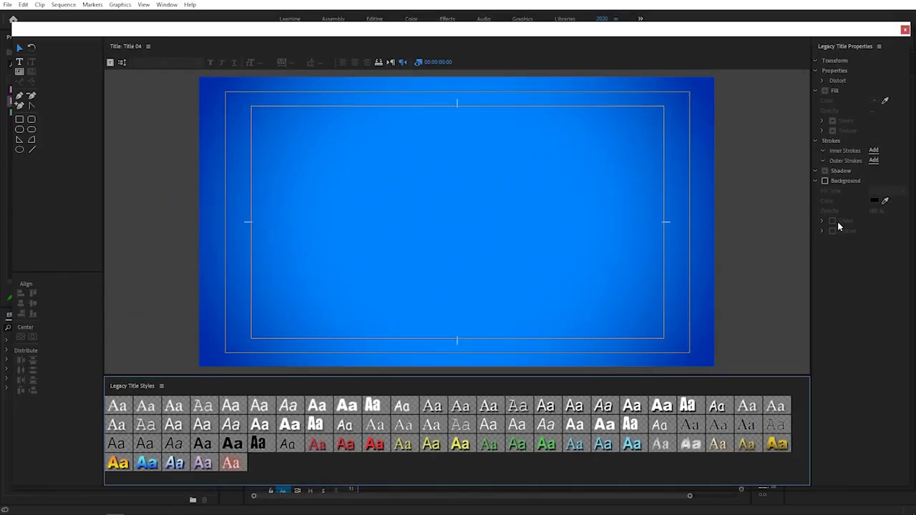
- Type 'HELLO DEAR VIEWRS', 'THANK YOU FOR', 'WATCHING THIS' and 'VIDEO' as separate lines
{"action": "left_click", "coordinate": [20, 63]}
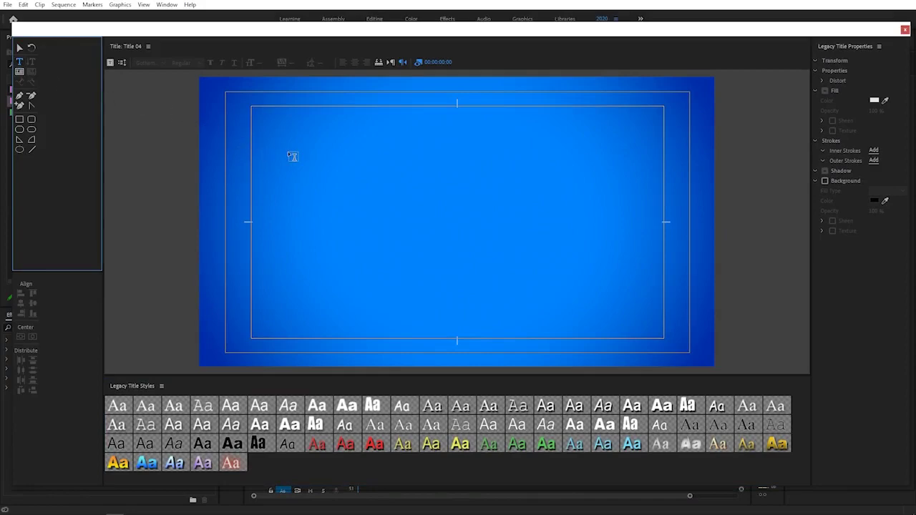
{"action": "left_click", "coordinate": [348, 153]}
{"action": "type", "text": "HELLO DEAR VIEWRS"}
{"action": "key", "text": "Return"}
{"action": "type", "text": "THANK"}
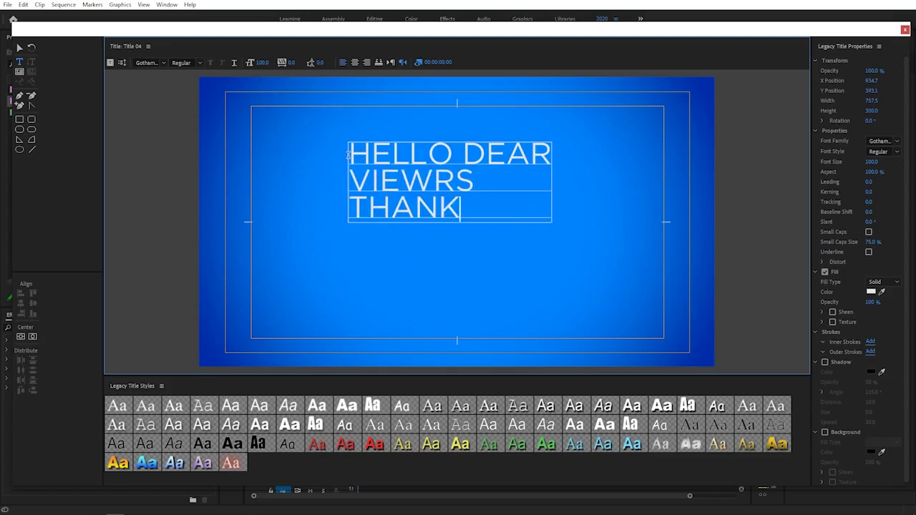
{"action": "type", "text": " YOU FOR"}
{"action": "key", "text": "Return"}
{"action": "type", "text": "WATCHING THIS"}
{"action": "key", "text": "Return"}
{"action": "type", "text": "VI"}
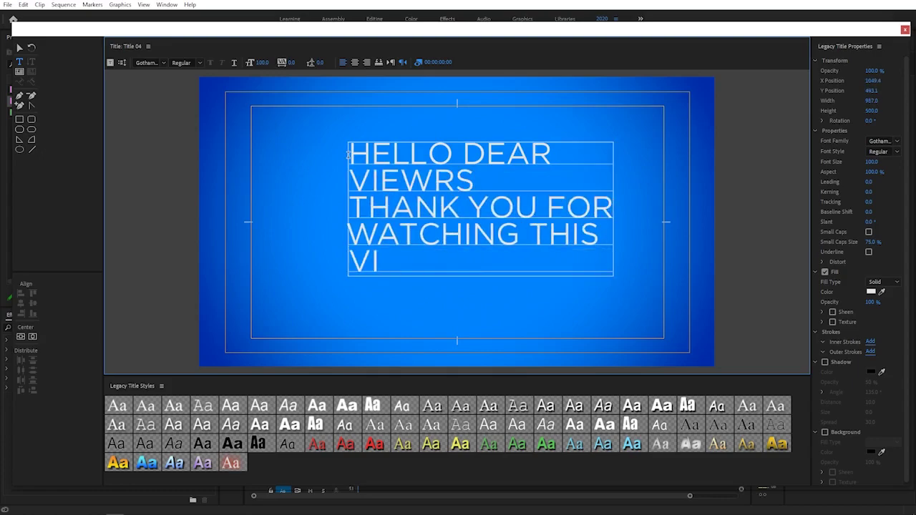
{"action": "type", "text": "DEO"}
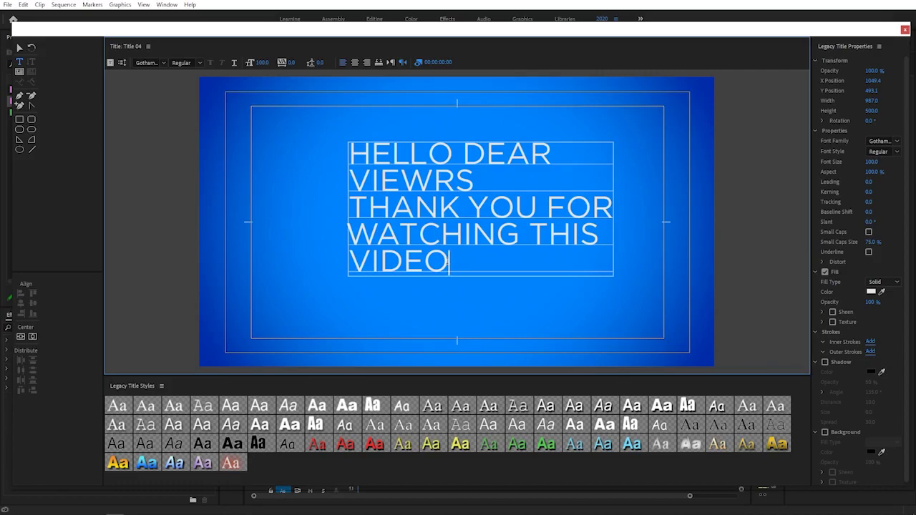
- Center-align the text lines, centre the block vertically and horizontally, and adjust Opacity
{"action": "left_click", "coordinate": [355, 63]}
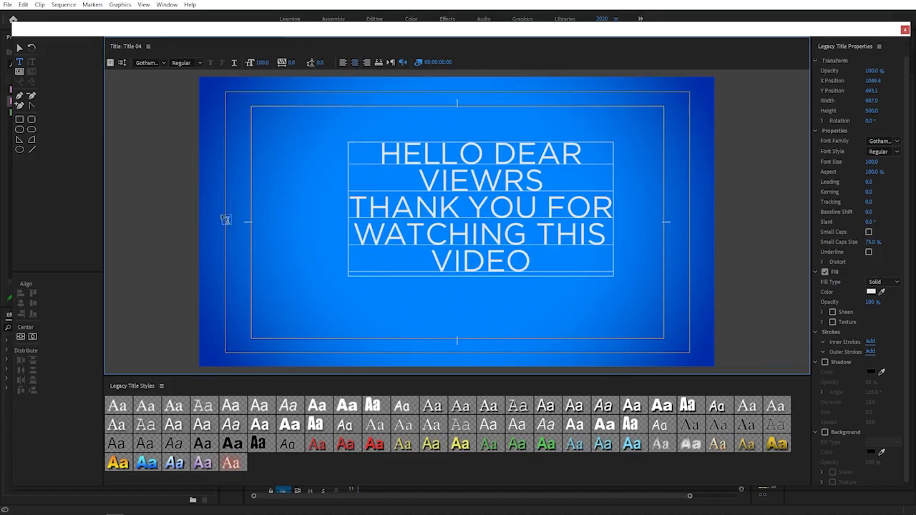
{"action": "left_click", "coordinate": [32, 337]}
{"action": "left_click", "coordinate": [32, 338]}
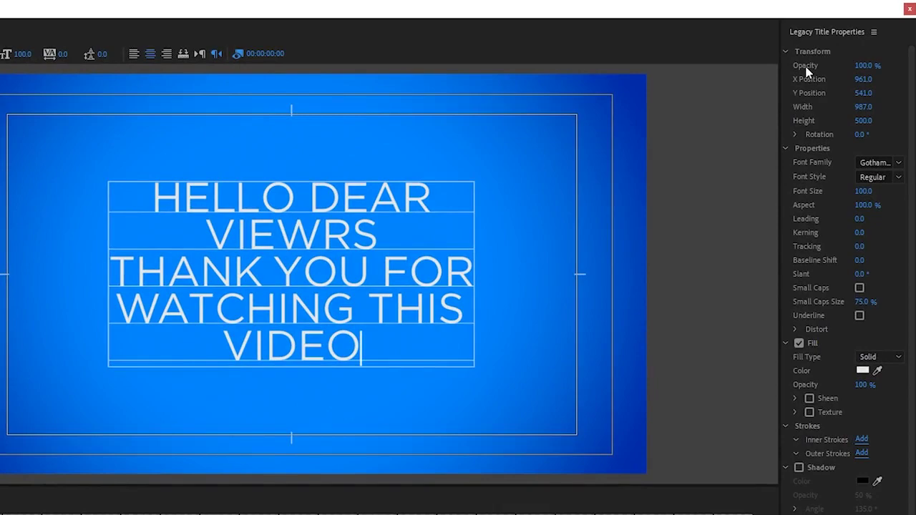
{"action": "mouse_move", "coordinate": [866, 65]}
{"action": "left_mouse_down"}
{"action": "mouse_move", "coordinate": [794, 65]}
{"action": "mouse_move", "coordinate": [866, 65]}
{"action": "left_mouse_up"}
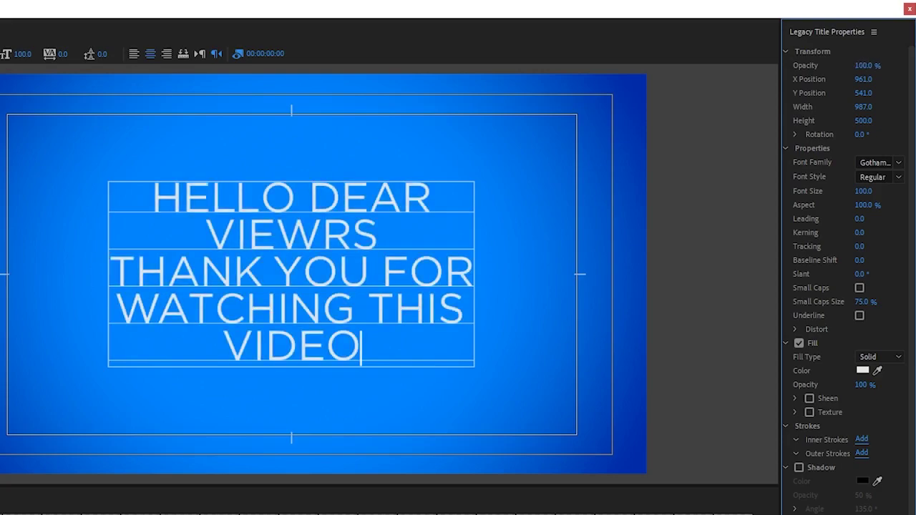
{"action": "left_click", "coordinate": [867, 66]}
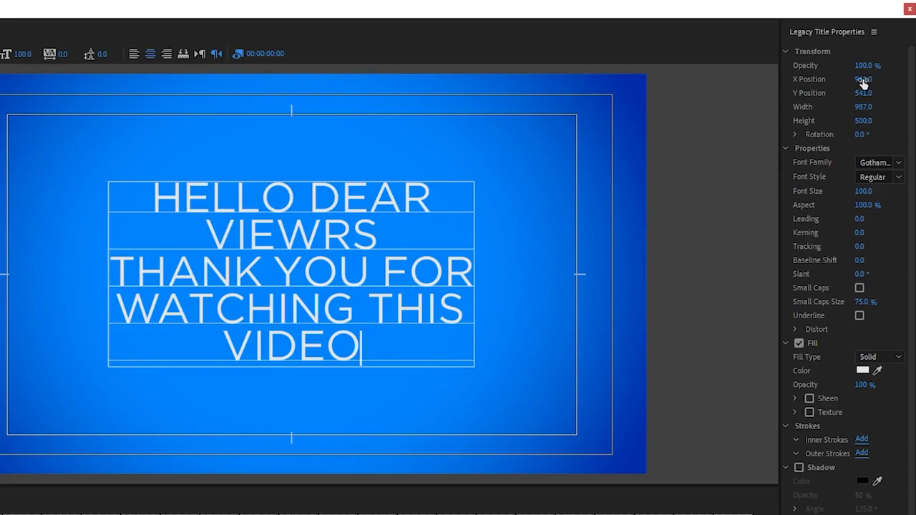
{"action": "left_click_drag", "start_coordinate": [864, 81], "coordinate": [872, 81]}
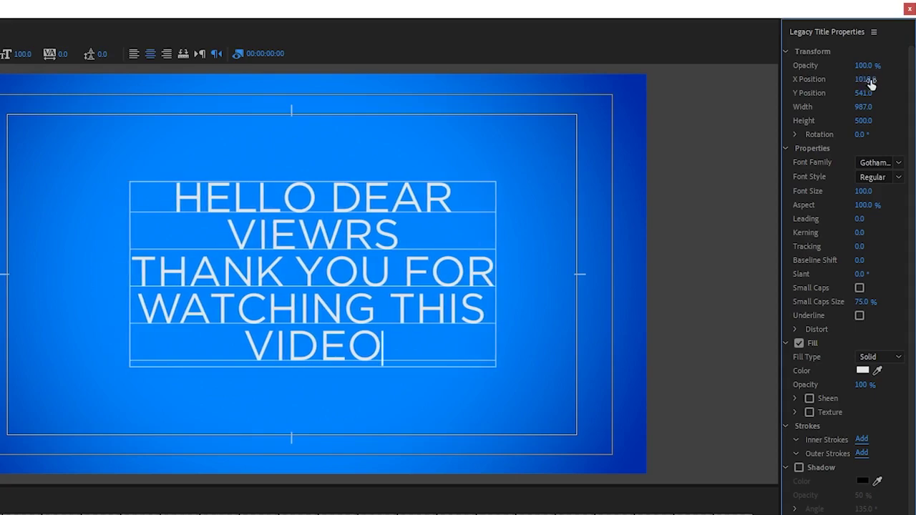
{"action": "key", "text": "Return"}
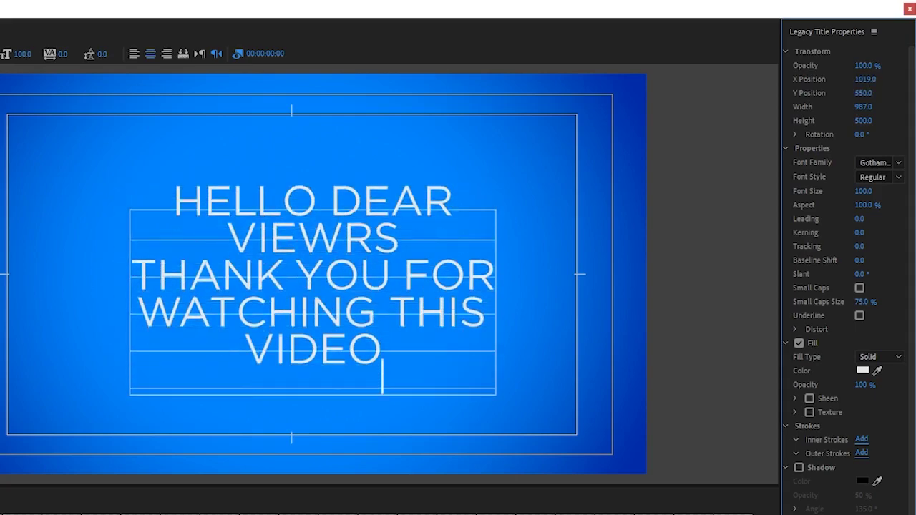
{"action": "key", "text": "BackSpace"}
{"action": "left_click_drag", "start_coordinate": [864, 81], "coordinate": [866, 94]}
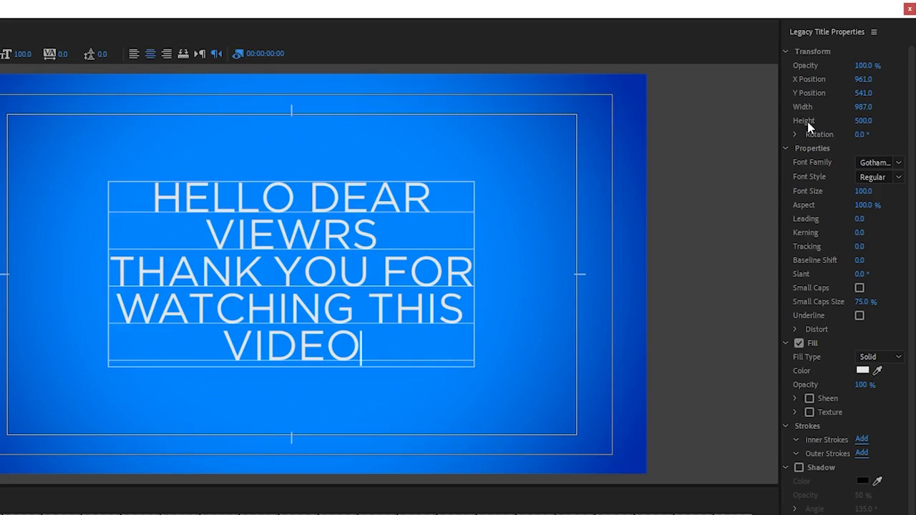
{"action": "mouse_move", "coordinate": [863, 107]}
{"action": "left_mouse_down"}
{"action": "mouse_move", "coordinate": [915, 107]}
{"action": "mouse_move", "coordinate": [871, 106]}
{"action": "mouse_move", "coordinate": [871, 120]}
{"action": "left_mouse_up"}
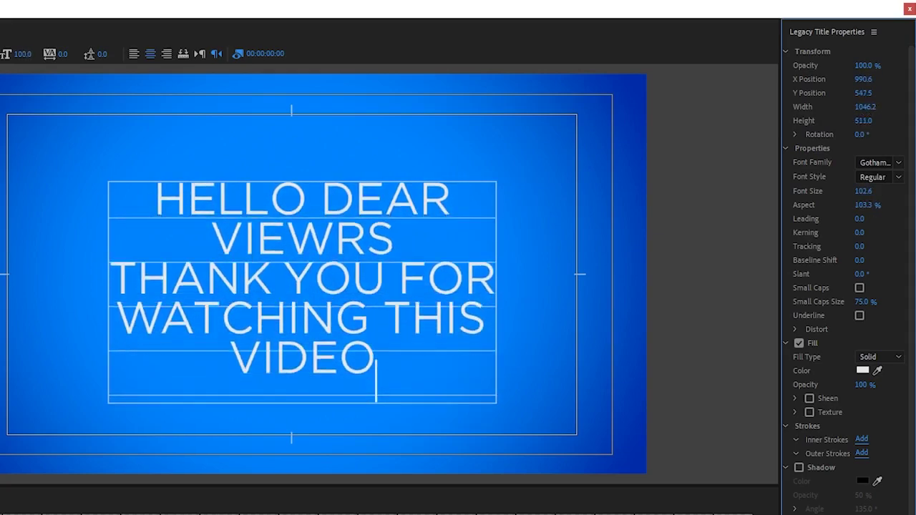
{"action": "key", "text": "ctrl+z"}
{"action": "key", "text": "ctrl+z"}
{"action": "key", "text": "ctrl+z"}
{"action": "key", "text": "ctrl+z"}
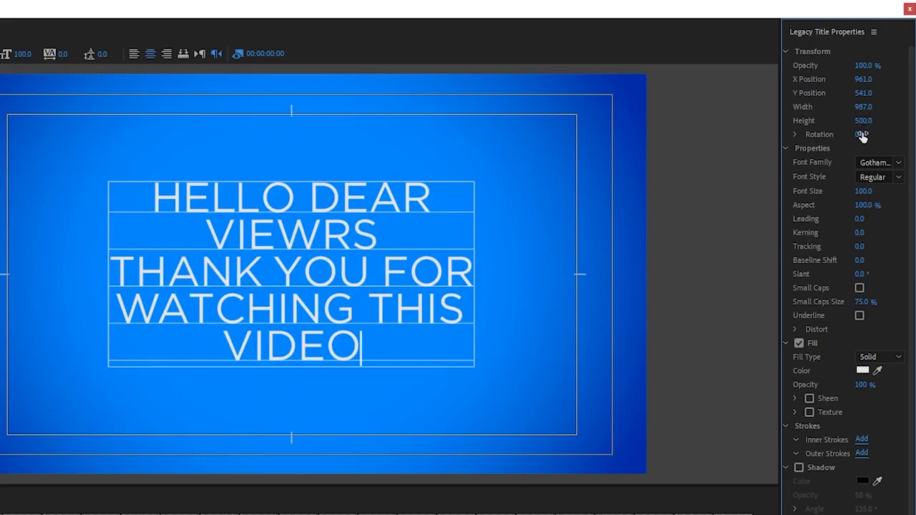
{"action": "mouse_move", "coordinate": [862, 135]}
{"action": "left_mouse_down"}
{"action": "mouse_move", "coordinate": [882, 135]}
{"action": "mouse_move", "coordinate": [871, 134]}
{"action": "left_mouse_up"}
- Open the Font Family list and leave Gotham selected
{"action": "left_click", "coordinate": [899, 164]}
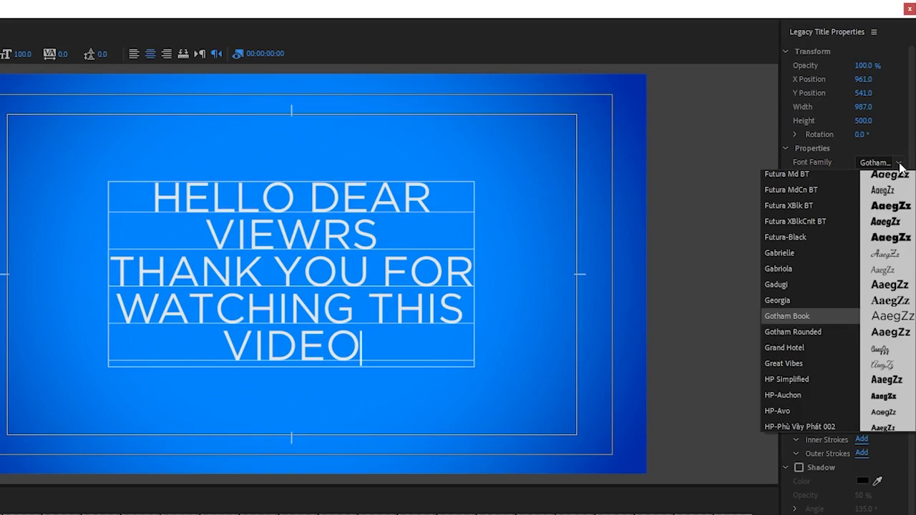
{"action": "left_click", "coordinate": [900, 164]}
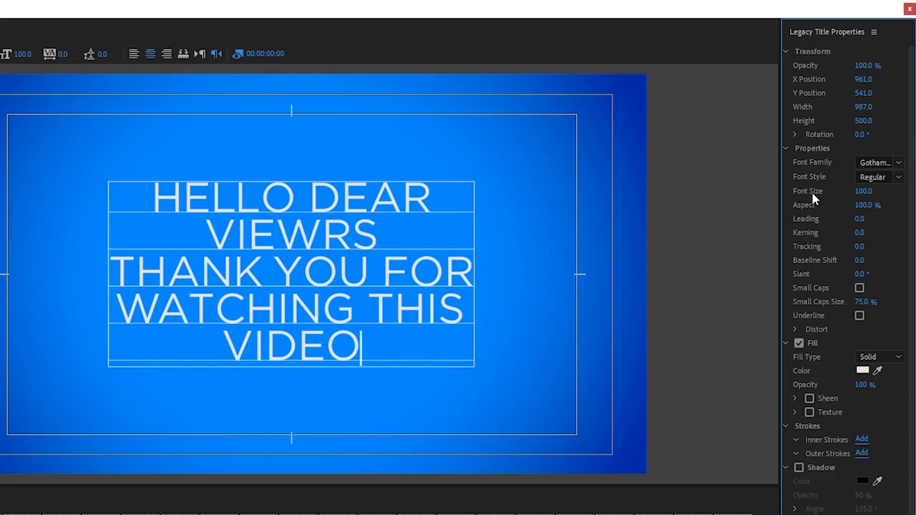
- Set Font Size to 116, keeping Aspect at 100% and Leading at 0
{"action": "left_click_drag", "start_coordinate": [859, 191], "coordinate": [864, 195]}
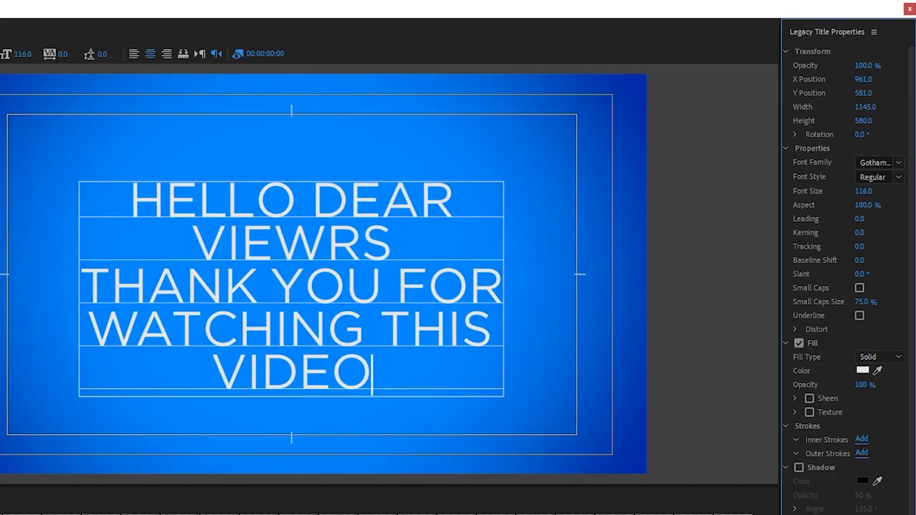
{"action": "left_click_drag", "start_coordinate": [861, 206], "coordinate": [877, 205]}
{"action": "mouse_move", "coordinate": [860, 218]}
{"action": "left_mouse_down"}
{"action": "mouse_move", "coordinate": [838, 218]}
{"action": "mouse_move", "coordinate": [887, 218]}
{"action": "mouse_move", "coordinate": [852, 218]}
{"action": "left_mouse_up"}
{"action": "key", "text": "Escape"}
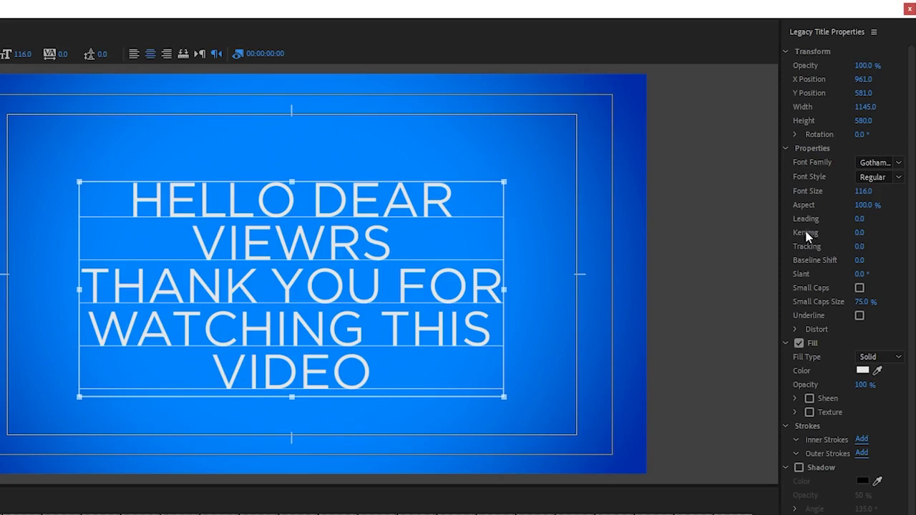
{"action": "left_click", "coordinate": [351, 202]}
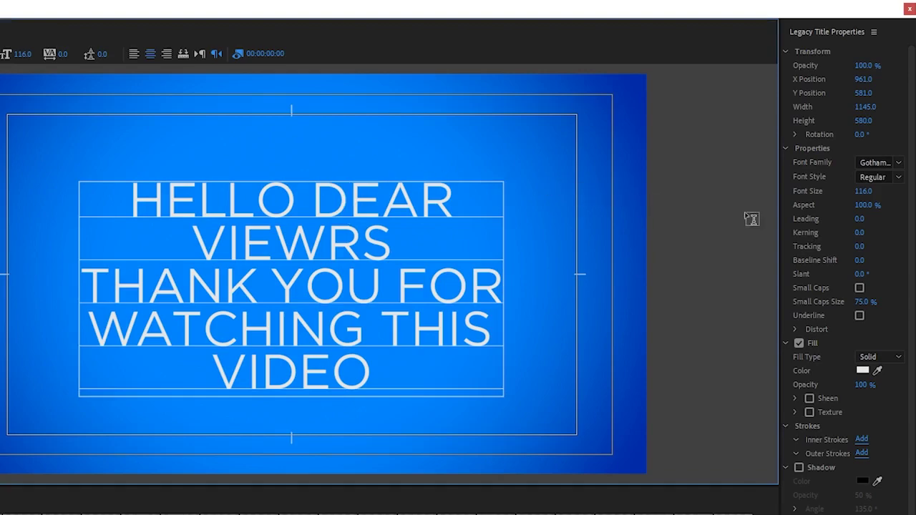
{"action": "left_click", "coordinate": [859, 238]}
{"action": "mouse_move", "coordinate": [860, 232]}
{"action": "left_mouse_down"}
{"action": "mouse_move", "coordinate": [895, 232]}
{"action": "mouse_move", "coordinate": [855, 232]}
{"action": "left_mouse_up"}
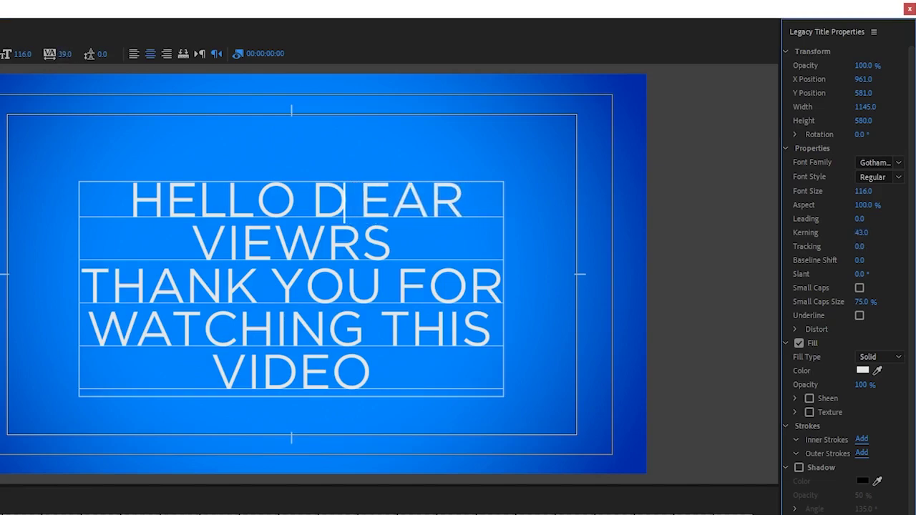
{"action": "left_click_drag", "start_coordinate": [855, 232], "coordinate": [859, 232]}
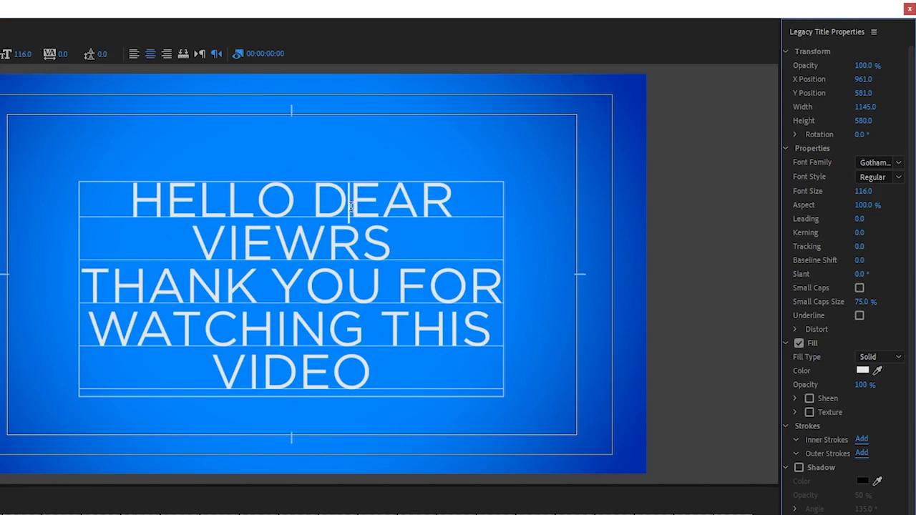
{"action": "key", "text": "Escape"}
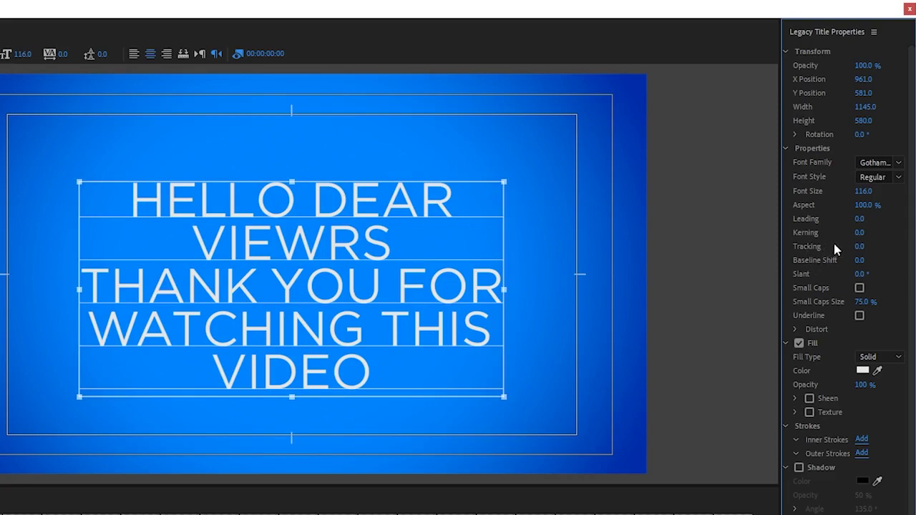
{"action": "left_click", "coordinate": [859, 247]}
{"action": "type", "text": "21"}
{"action": "key", "text": "Return"}
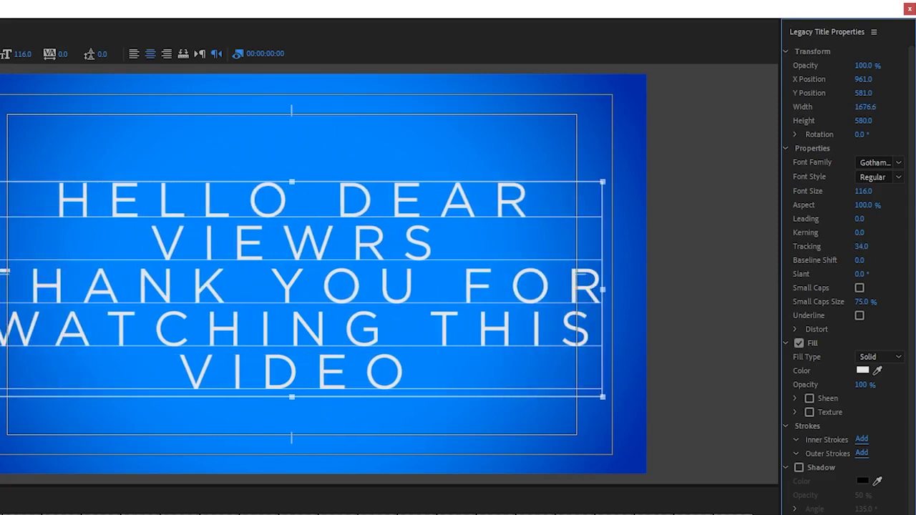
{"action": "key", "text": "ctrl+z"}
{"action": "left_click_drag", "start_coordinate": [860, 246], "coordinate": [881, 247]}
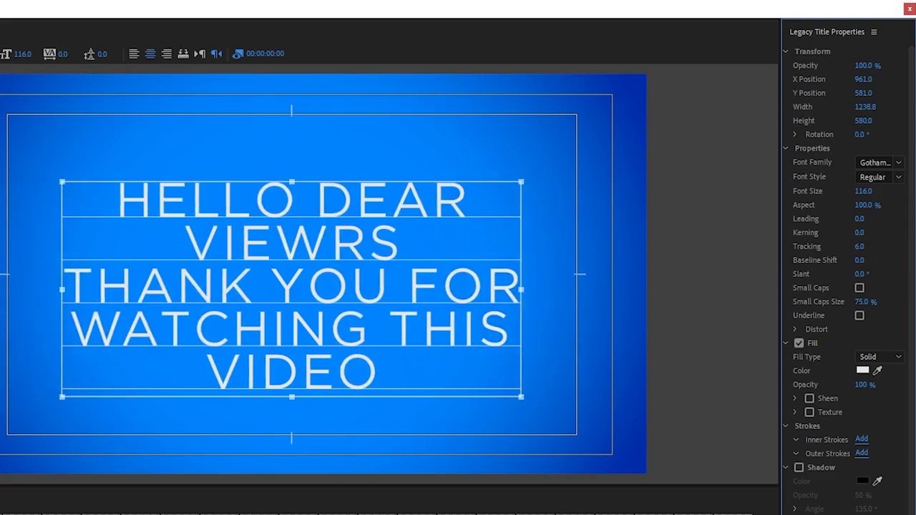
{"action": "key", "text": "ctrl+z"}
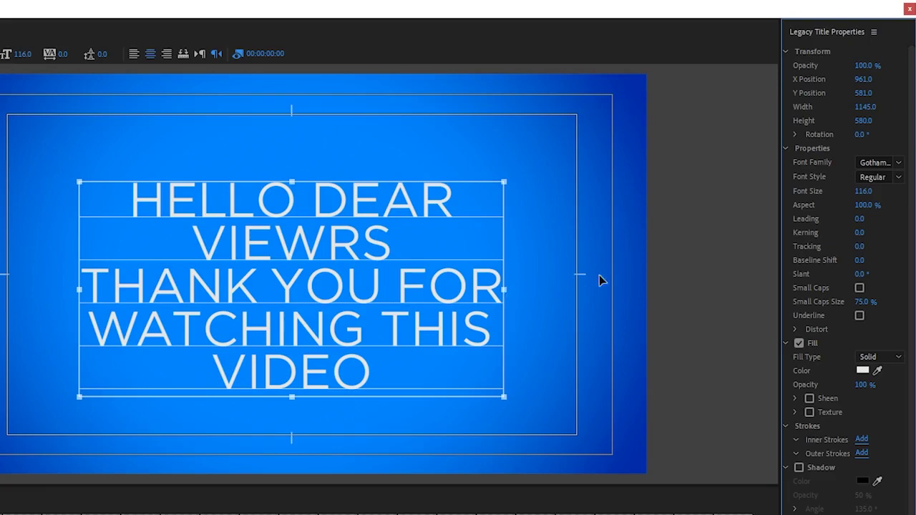
{"action": "left_click_drag", "start_coordinate": [859, 260], "coordinate": [902, 260]}
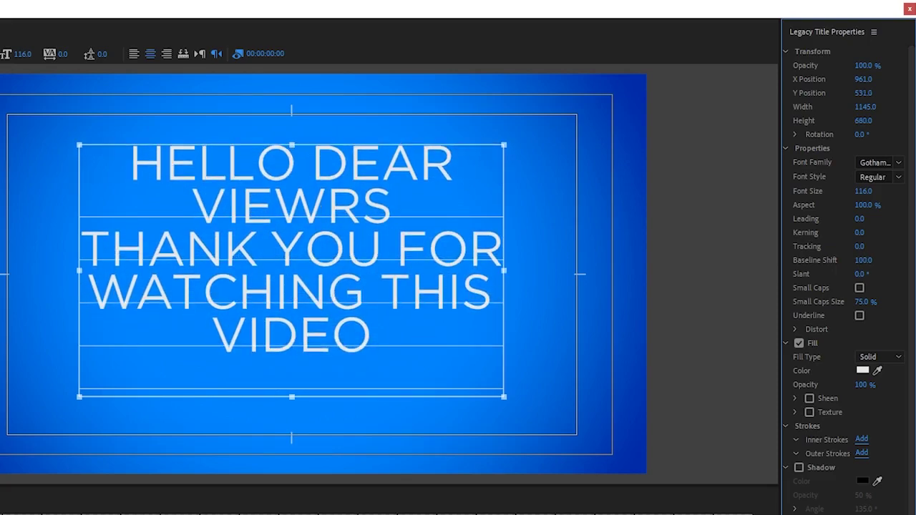
{"action": "mouse_move", "coordinate": [864, 260]}
{"action": "left_mouse_down"}
{"action": "mouse_move", "coordinate": [809, 259]}
{"action": "mouse_move", "coordinate": [861, 262]}
{"action": "left_mouse_up"}
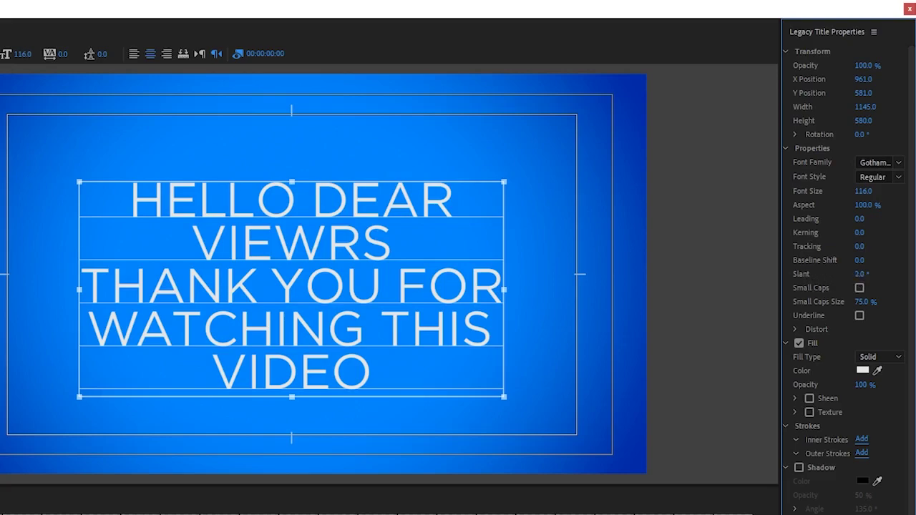
{"action": "mouse_move", "coordinate": [861, 273]}
{"action": "left_mouse_down"}
{"action": "mouse_move", "coordinate": [888, 273]}
{"action": "mouse_move", "coordinate": [827, 273]}
{"action": "mouse_move", "coordinate": [866, 273]}
{"action": "left_mouse_up"}
{"action": "left_click", "coordinate": [357, 205]}
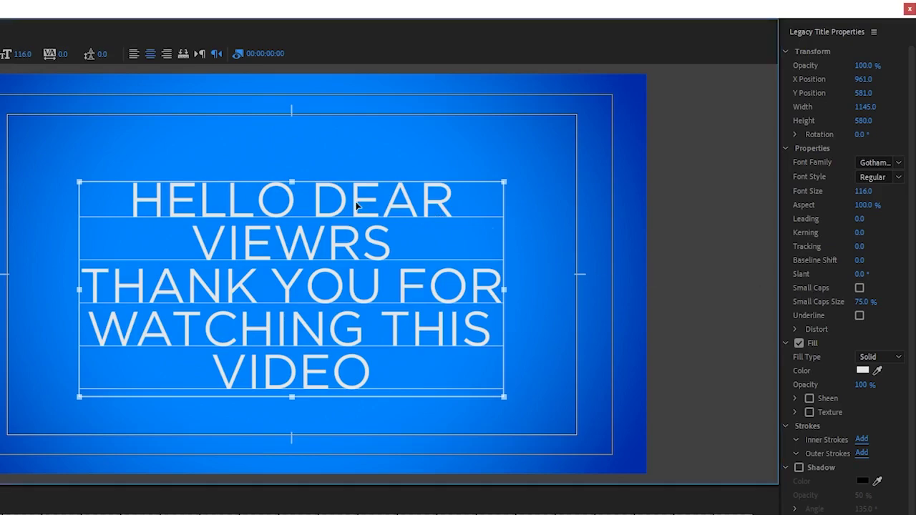
{"action": "double_click", "coordinate": [357, 206]}
{"action": "left_click_drag", "start_coordinate": [331, 204], "coordinate": [470, 201]}
{"action": "type", "text": "ear"}
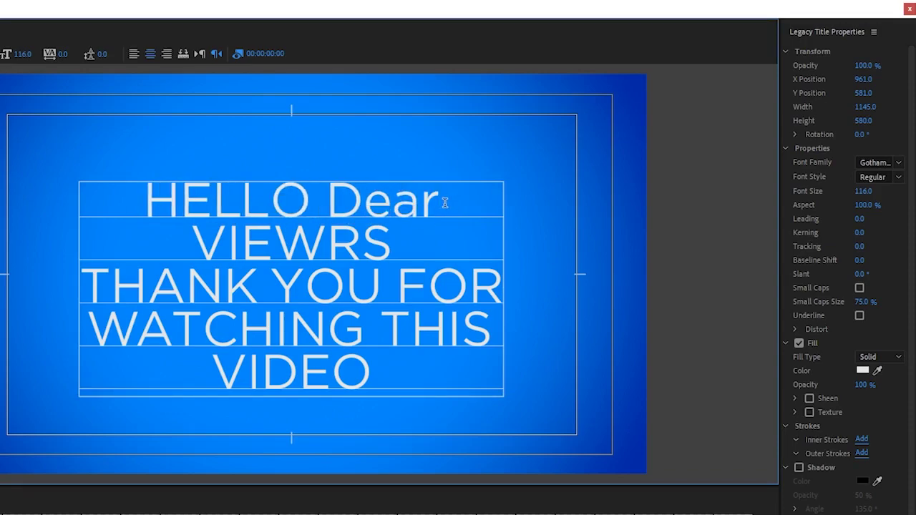
{"action": "left_click_drag", "start_coordinate": [450, 202], "coordinate": [364, 204]}
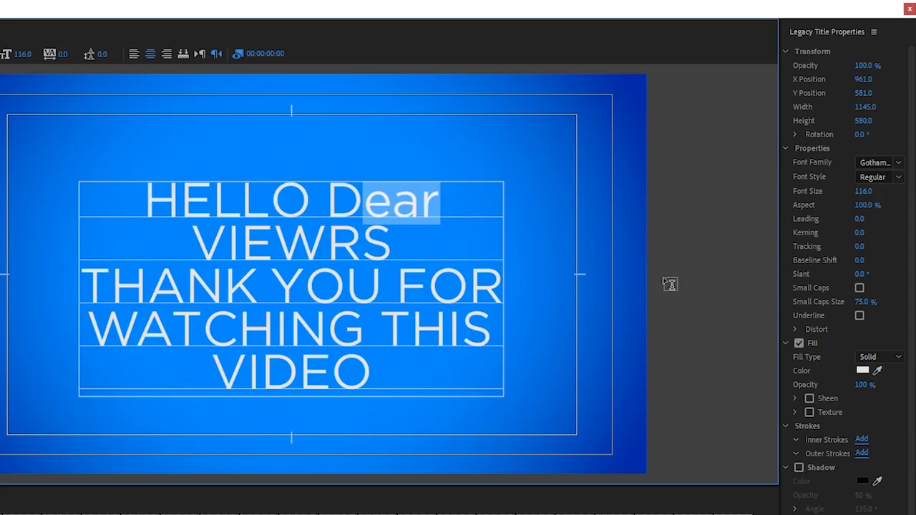
{"action": "left_click", "coordinate": [860, 288]}
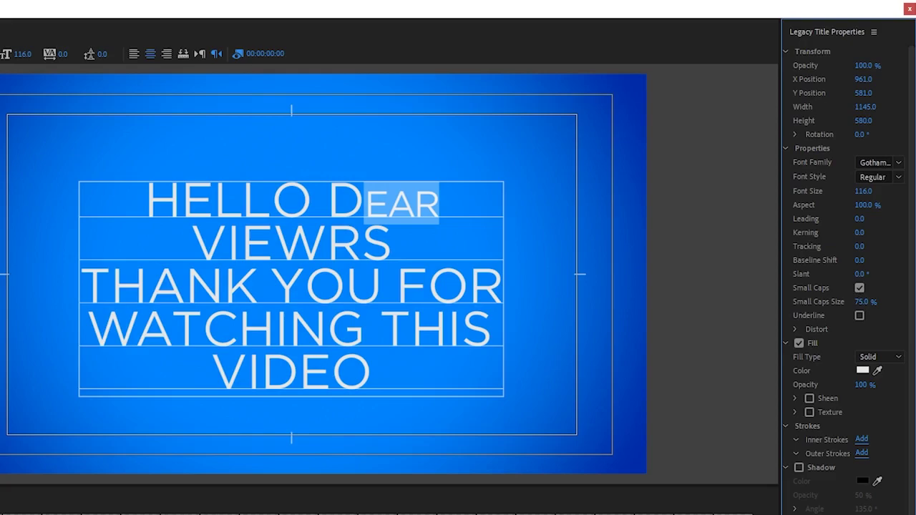
{"action": "left_click_drag", "start_coordinate": [863, 302], "coordinate": [844, 301]}
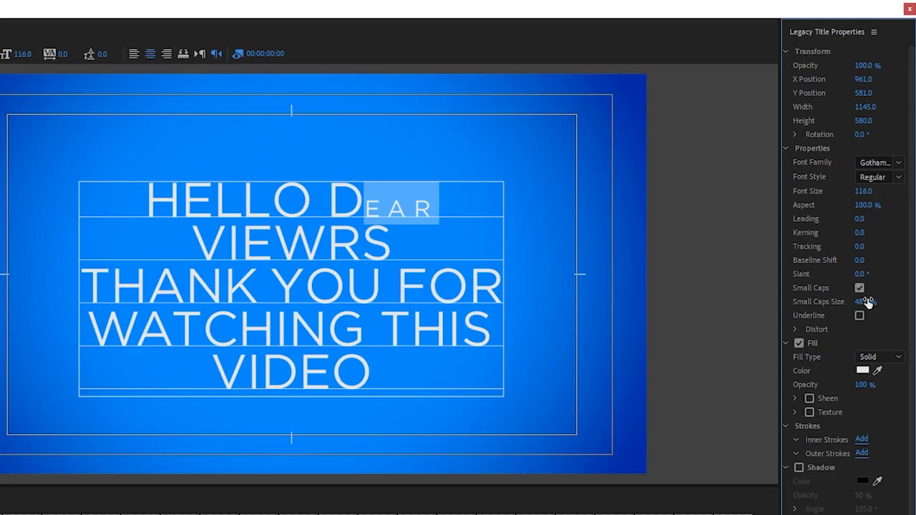
{"action": "left_click", "coordinate": [859, 288]}
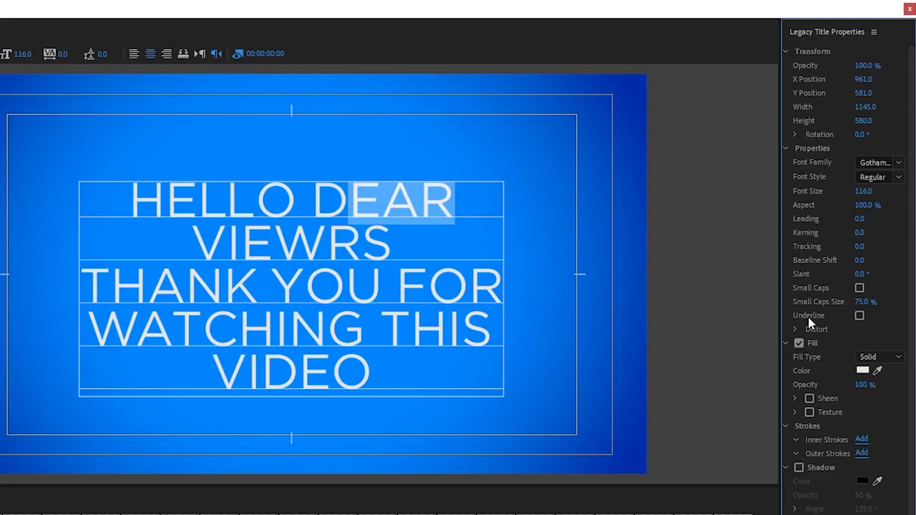
{"action": "left_click", "coordinate": [860, 316]}
{"action": "left_click", "coordinate": [860, 316]}
- Try a red FF0000 fill on the whole title
{"action": "key", "text": "Escape"}
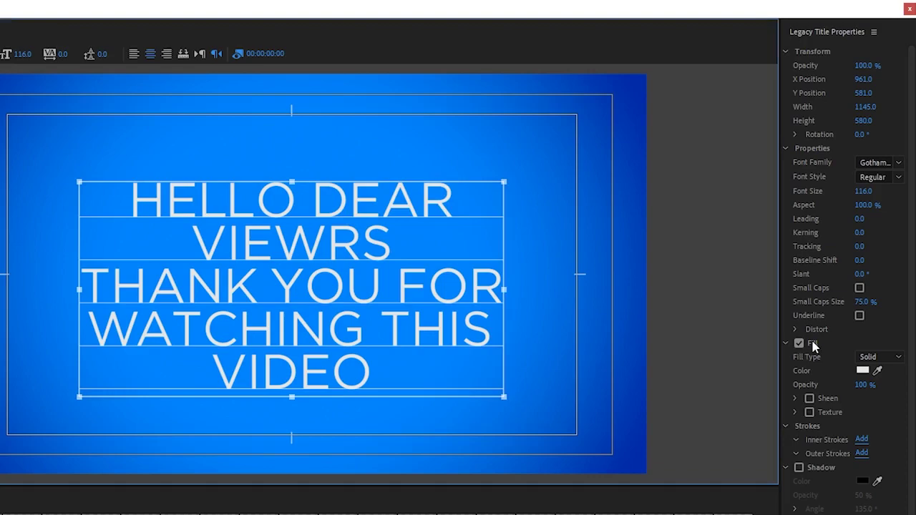
{"action": "left_click", "coordinate": [863, 370]}
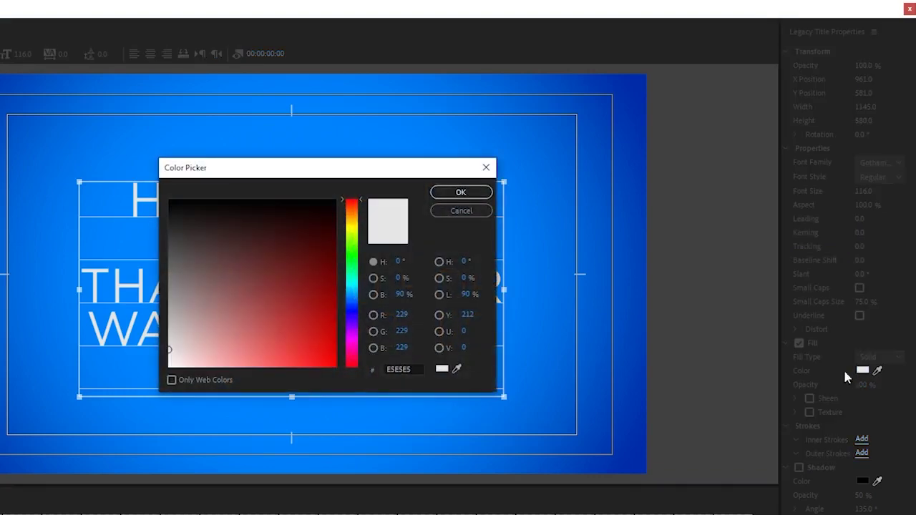
{"action": "left_click_drag", "start_coordinate": [311, 311], "coordinate": [348, 383]}
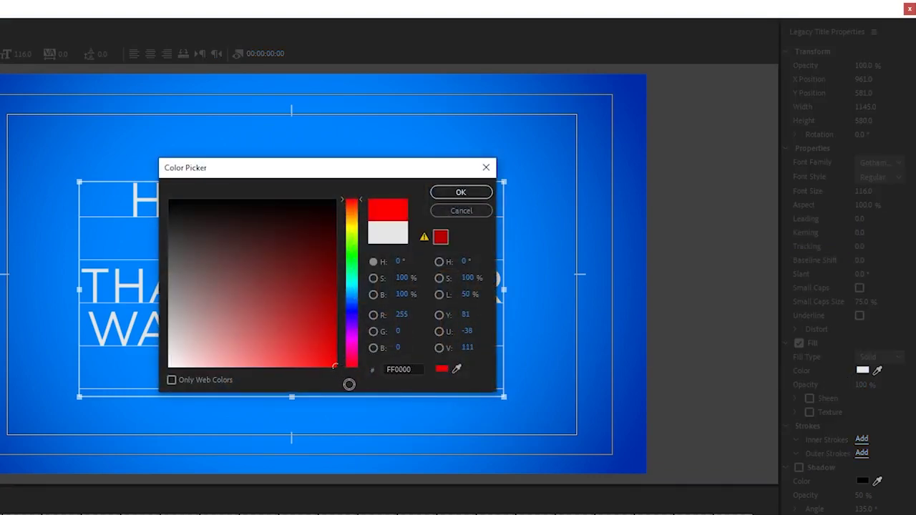
{"action": "left_click", "coordinate": [470, 194]}
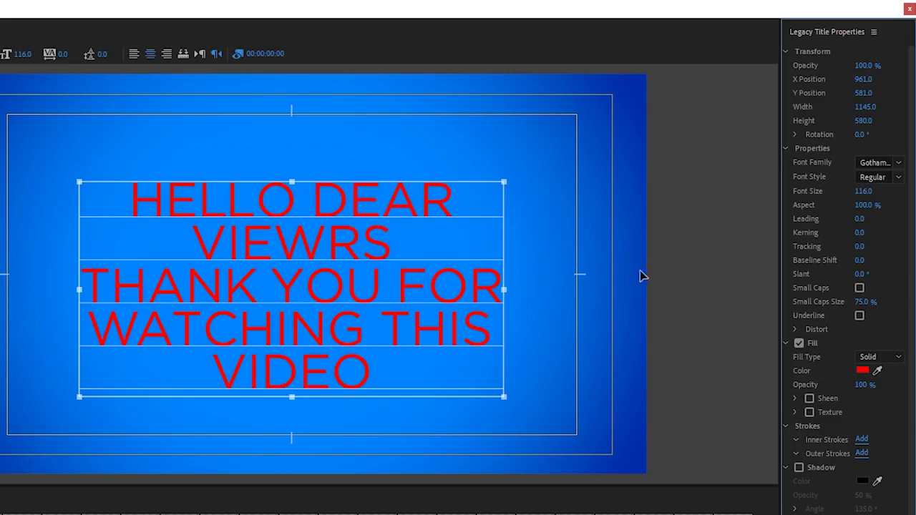
- Change the title fill back to white FFFFFF
{"action": "left_click", "coordinate": [863, 371]}
{"action": "left_click_drag", "start_coordinate": [251, 306], "coordinate": [143, 404]}
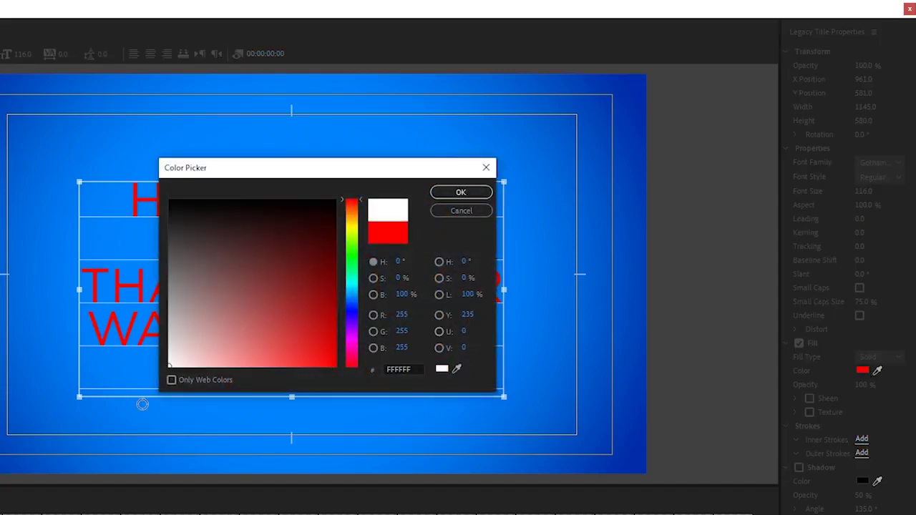
{"action": "left_click", "coordinate": [461, 192]}
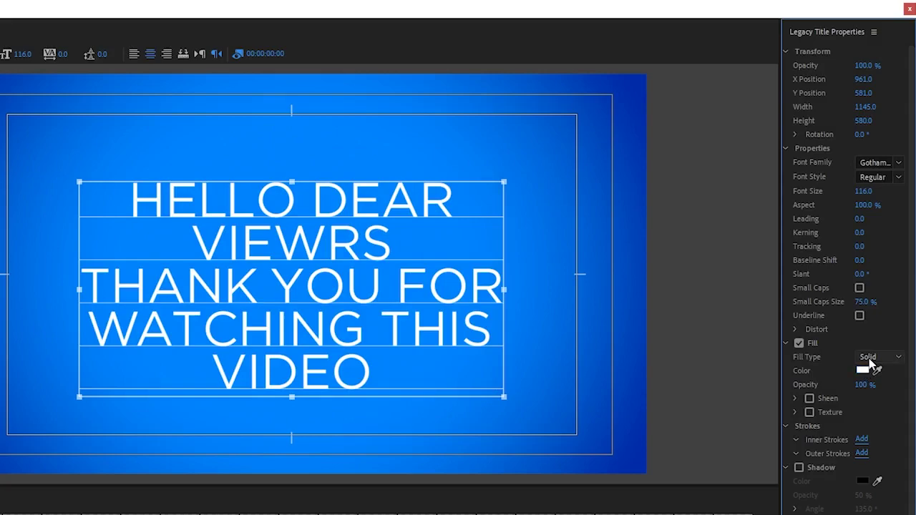
{"action": "left_click", "coordinate": [869, 360]}
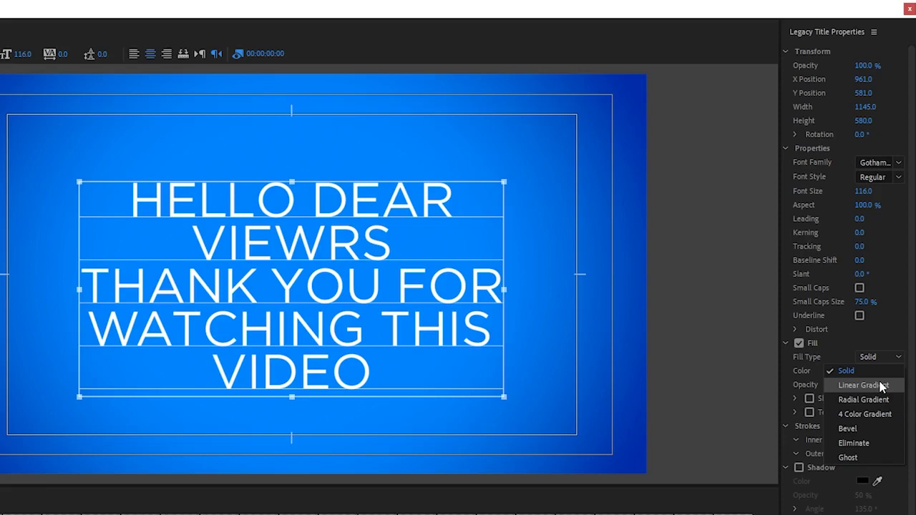
- Try a red-to-green Linear Gradient fill, then return the Fill Type to Solid
{"action": "left_click", "coordinate": [883, 386]}
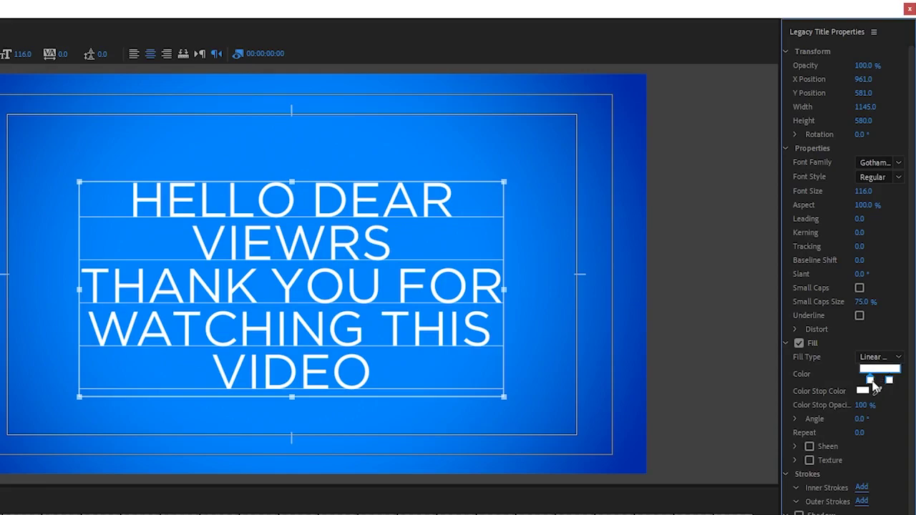
{"action": "mouse_move", "coordinate": [870, 381]}
{"action": "left_mouse_down"}
{"action": "mouse_move", "coordinate": [860, 382]}
{"action": "mouse_move", "coordinate": [913, 383]}
{"action": "left_mouse_up"}
{"action": "left_click", "coordinate": [862, 391]}
{"action": "type", "text": "FF0000"}
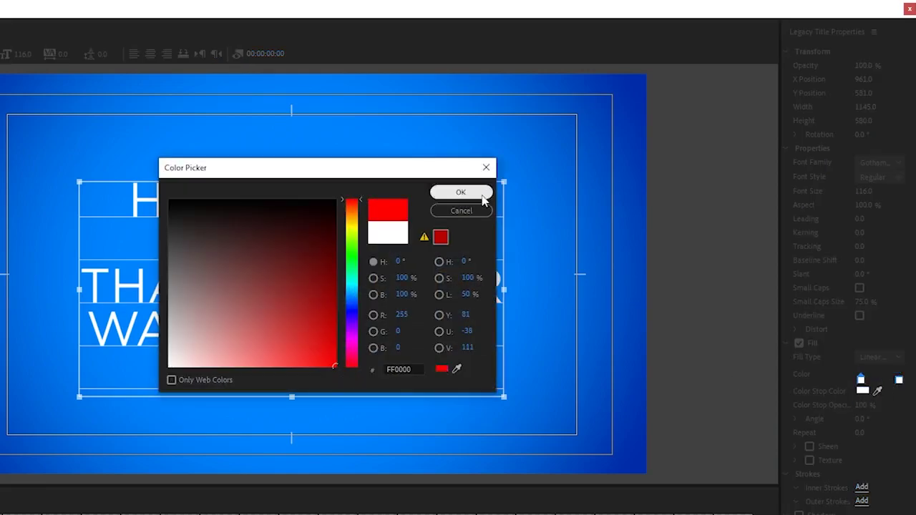
{"action": "left_click", "coordinate": [460, 191]}
{"action": "left_click", "coordinate": [899, 381]}
{"action": "left_click", "coordinate": [863, 391]}
{"action": "left_click", "coordinate": [351, 325]}
{"action": "left_click", "coordinate": [461, 190]}
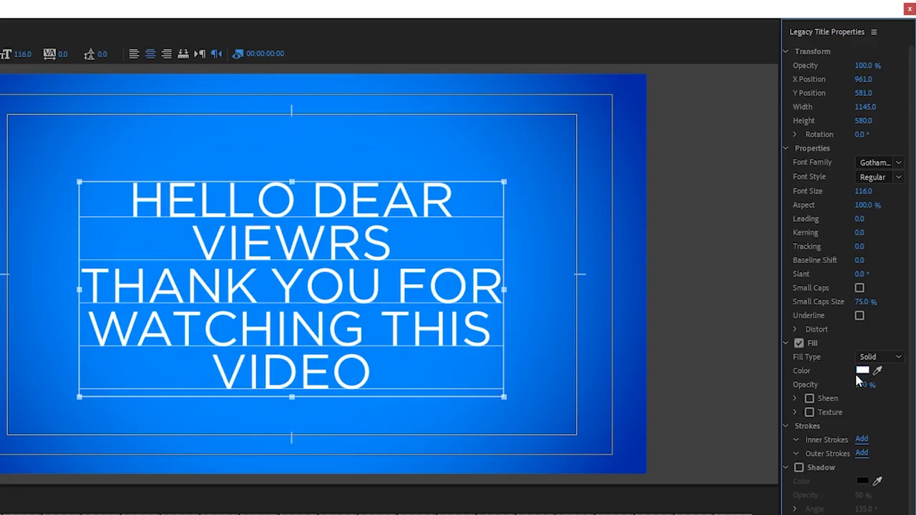
{"action": "left_click", "coordinate": [809, 400]}
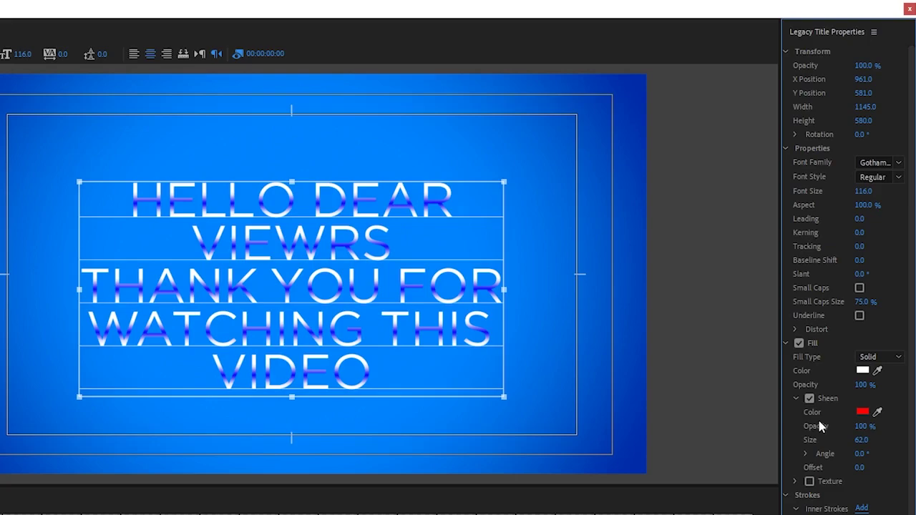
{"action": "left_click_drag", "start_coordinate": [856, 454], "coordinate": [884, 454]}
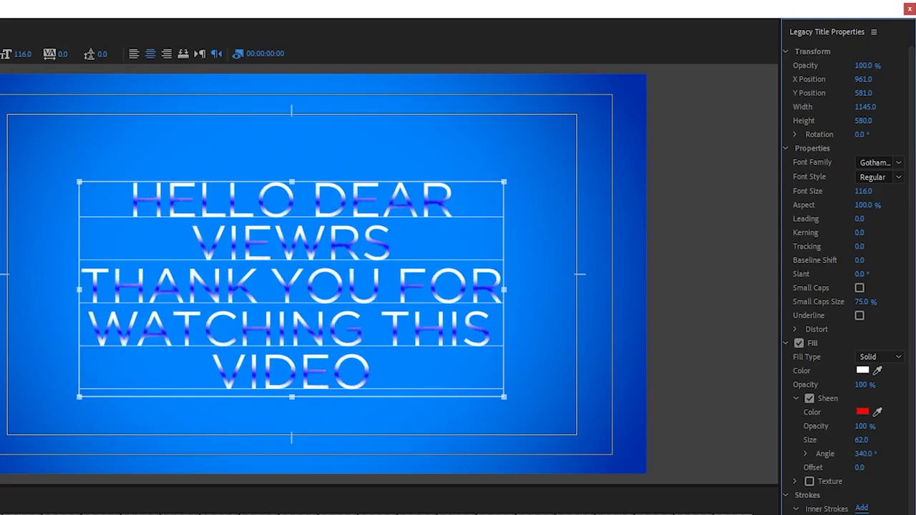
{"action": "left_click", "coordinate": [810, 398]}
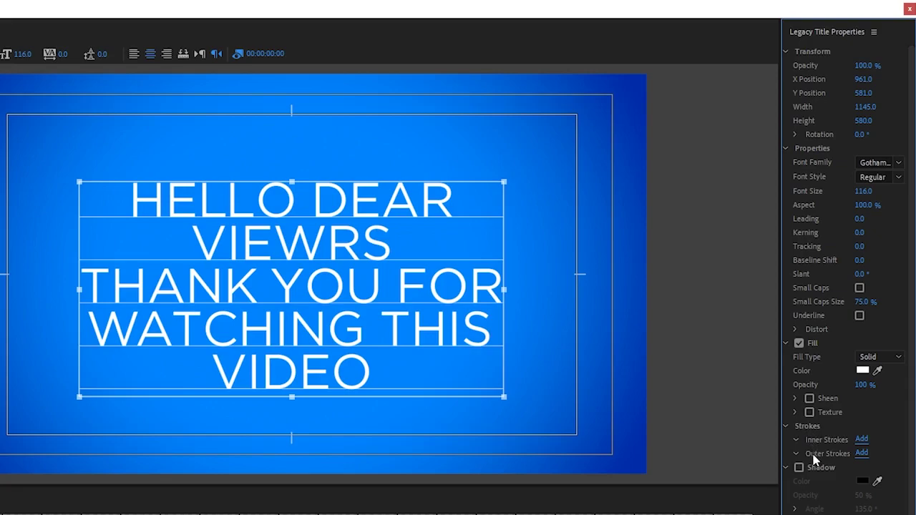
{"action": "left_click", "coordinate": [862, 454]}
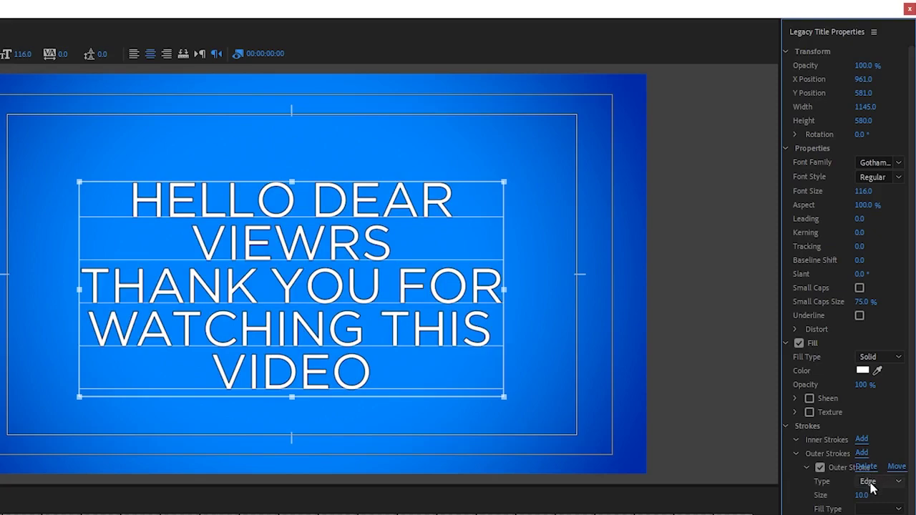
{"action": "left_click", "coordinate": [869, 482]}
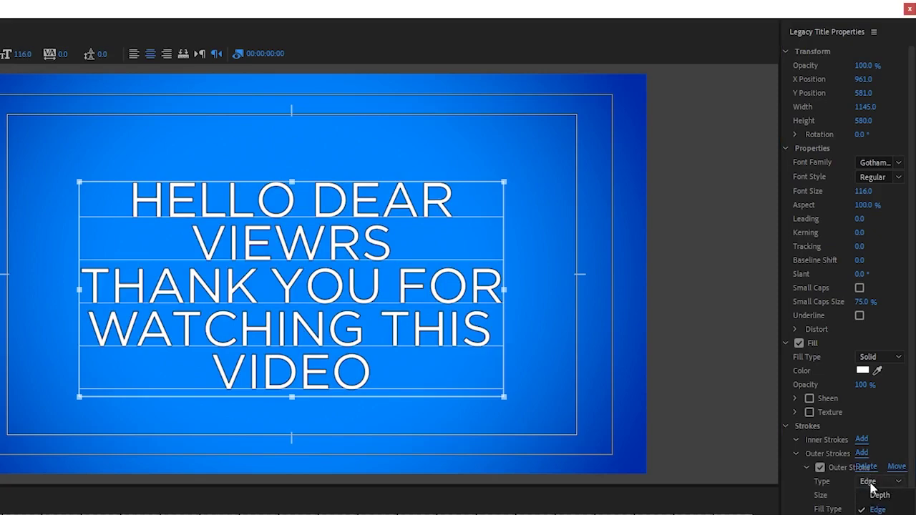
{"action": "left_click", "coordinate": [843, 489]}
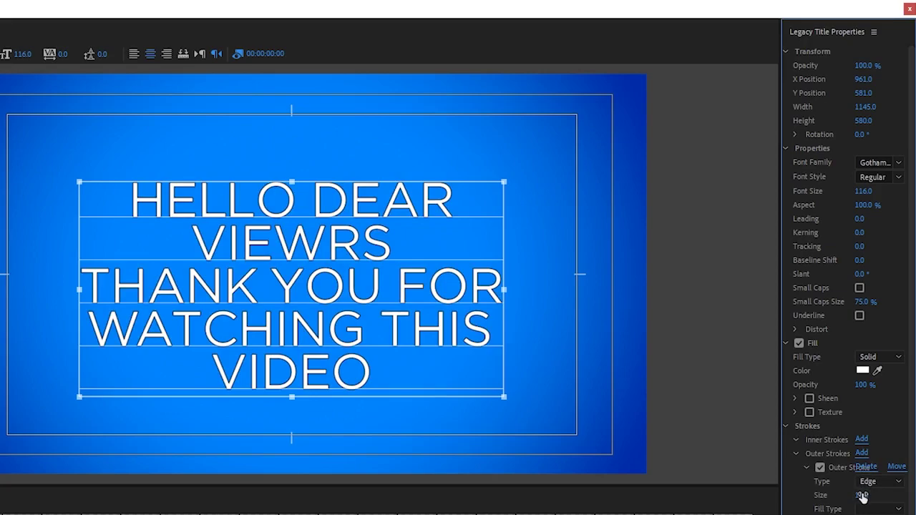
{"action": "type", "text": "60"}
{"action": "key", "text": "Return"}
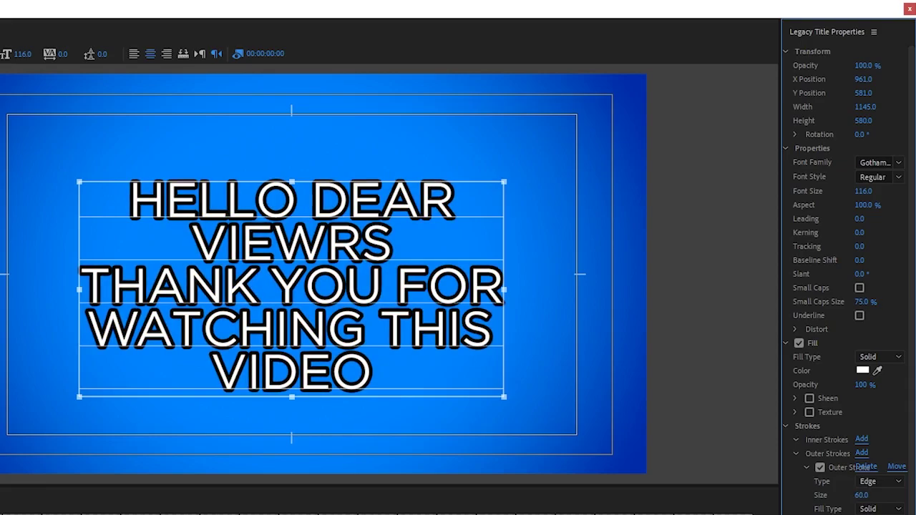
{"action": "left_click_drag", "start_coordinate": [861, 496], "coordinate": [857, 495]}
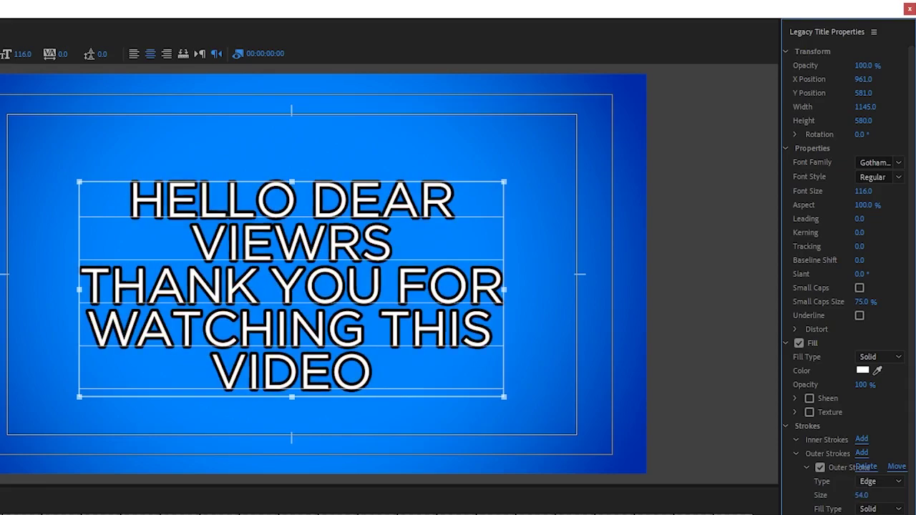
{"action": "left_click", "coordinate": [866, 466]}
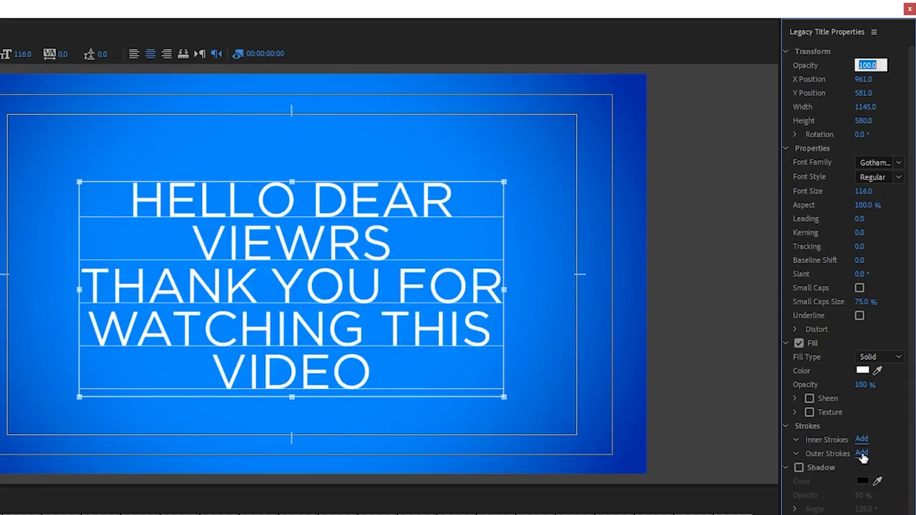
{"action": "left_click", "coordinate": [799, 469]}
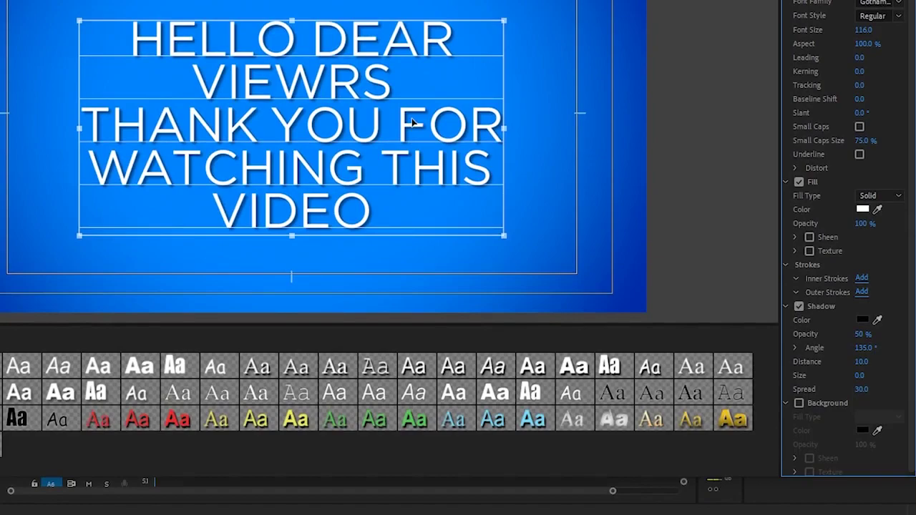
{"action": "left_click", "coordinate": [800, 308]}
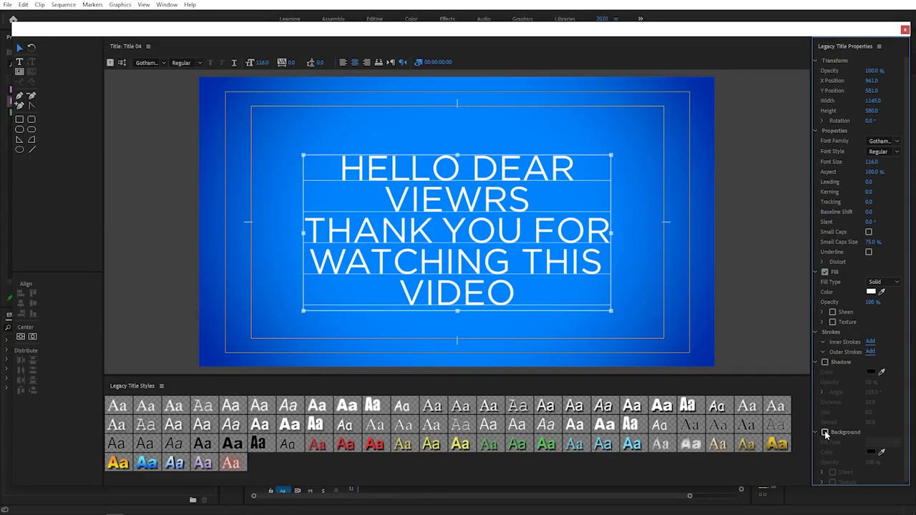
- Enlarge HELLO, THANK and WATCHING, shrink VIEWRS, YOU and THIS, and centre the title vertically
{"action": "double_click", "coordinate": [460, 169]}
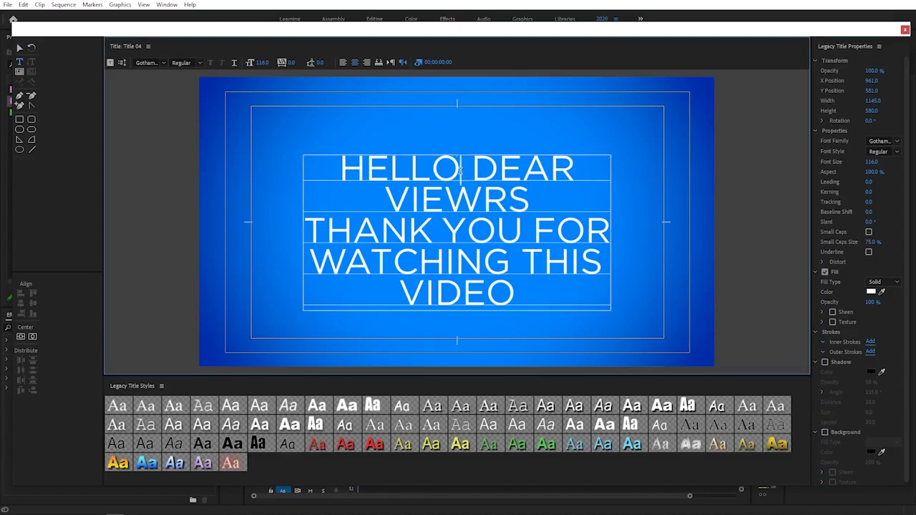
{"action": "left_click_drag", "start_coordinate": [460, 169], "coordinate": [341, 170]}
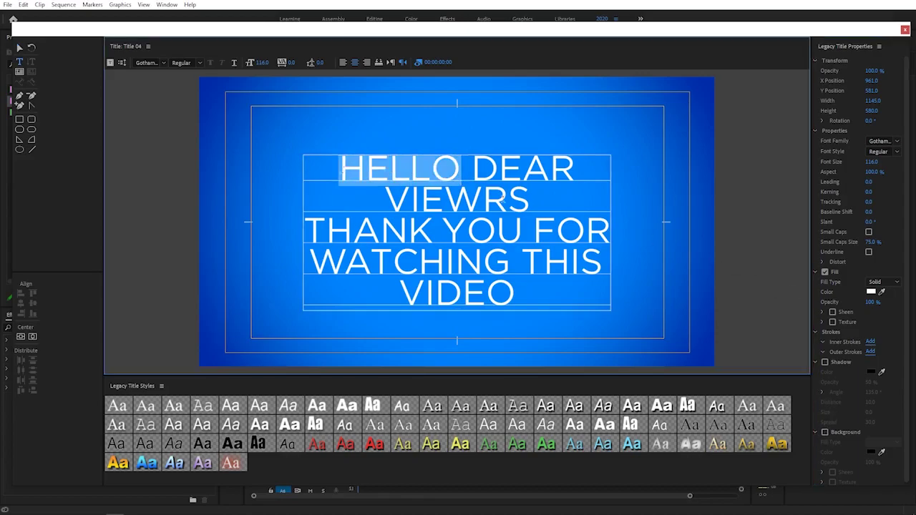
{"action": "mouse_move", "coordinate": [871, 162]}
{"action": "left_mouse_down"}
{"action": "mouse_move", "coordinate": [902, 161]}
{"action": "mouse_move", "coordinate": [855, 161]}
{"action": "left_mouse_up"}
{"action": "double_click", "coordinate": [456, 213]}
{"action": "double_click", "coordinate": [368, 244]}
{"action": "left_click", "coordinate": [646, 252]}
{"action": "double_click", "coordinate": [504, 249]}
{"action": "double_click", "coordinate": [565, 281]}
{"action": "double_click", "coordinate": [408, 281]}
{"action": "left_click_drag", "start_coordinate": [871, 161], "coordinate": [906, 161]}
{"action": "double_click", "coordinate": [457, 328]}
{"action": "left_click", "coordinate": [33, 337]}
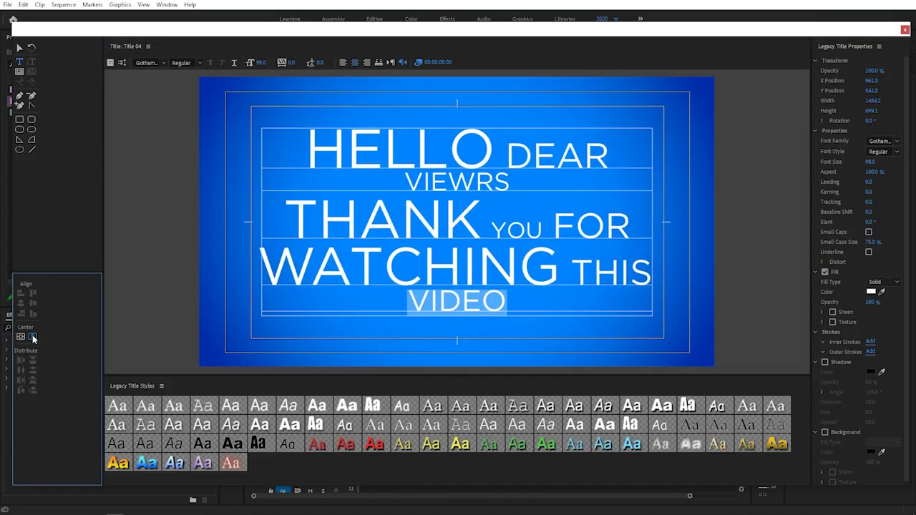
- Make HELLO bold, give VIEWRS a new font, and set THANK in a heavy bold font
{"action": "double_click", "coordinate": [397, 149]}
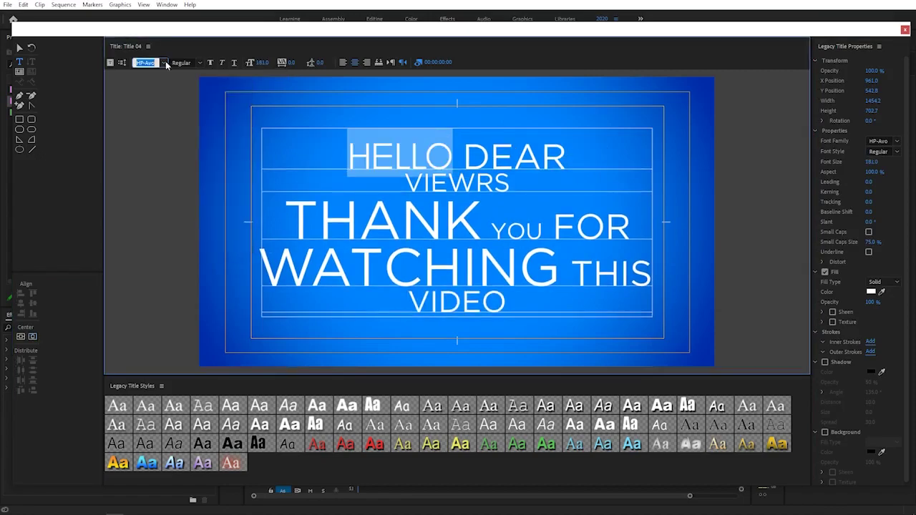
{"action": "left_click", "coordinate": [186, 62]}
{"action": "left_click", "coordinate": [171, 107]}
{"action": "left_click_drag", "start_coordinate": [402, 184], "coordinate": [510, 183]}
{"action": "left_click", "coordinate": [147, 63]}
{"action": "left_click", "coordinate": [152, 157]}
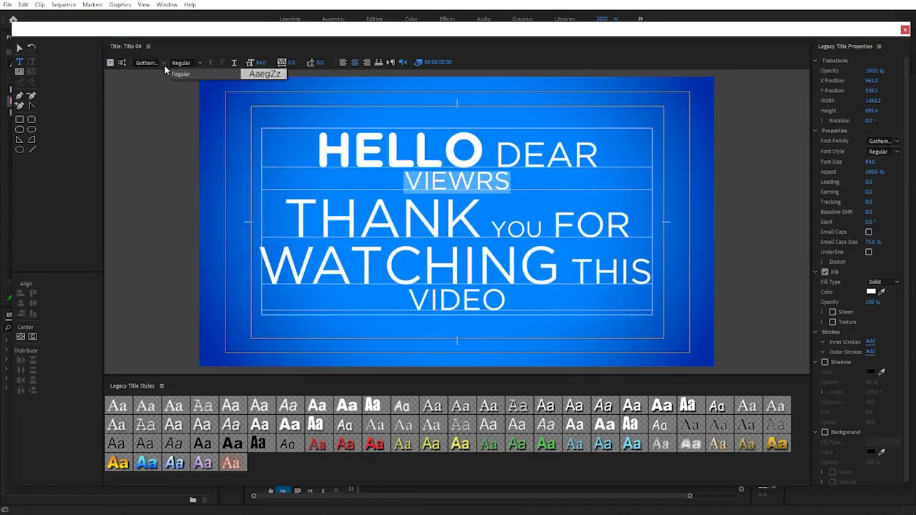
{"action": "left_click", "coordinate": [146, 63]}
{"action": "left_click_drag", "start_coordinate": [286, 219], "coordinate": [481, 218]}
{"action": "left_click", "coordinate": [150, 183]}
- Set WATCHING in a thin light font, change HELLO's font, and make THIS thin and smaller
{"action": "left_click_drag", "start_coordinate": [262, 267], "coordinate": [559, 267]}
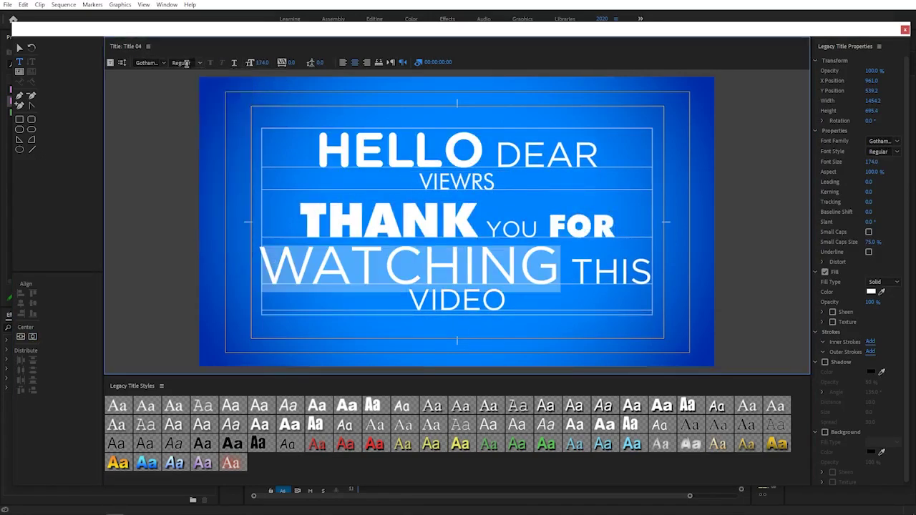
{"action": "left_click", "coordinate": [147, 62]}
{"action": "left_click", "coordinate": [151, 121]}
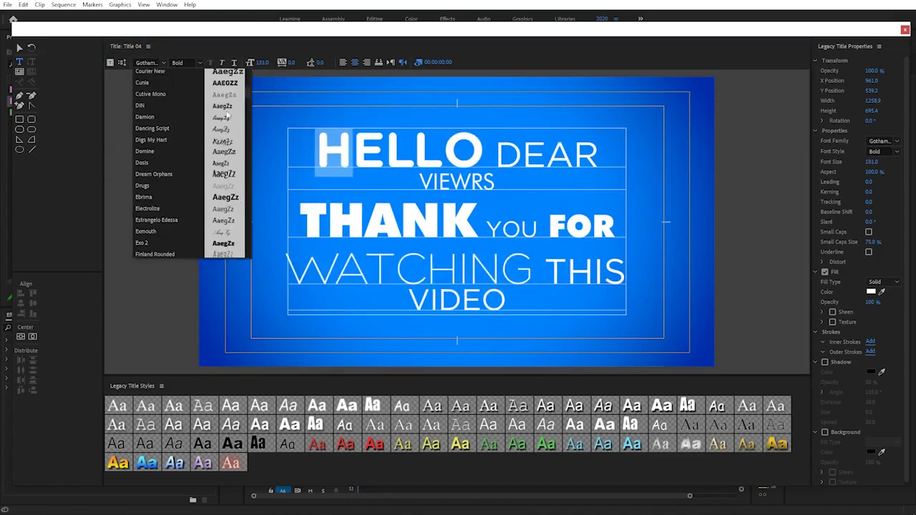
{"action": "left_click_drag", "start_coordinate": [317, 143], "coordinate": [481, 147]}
{"action": "left_click", "coordinate": [147, 62]}
{"action": "left_click", "coordinate": [150, 75]}
{"action": "left_click", "coordinate": [333, 221]}
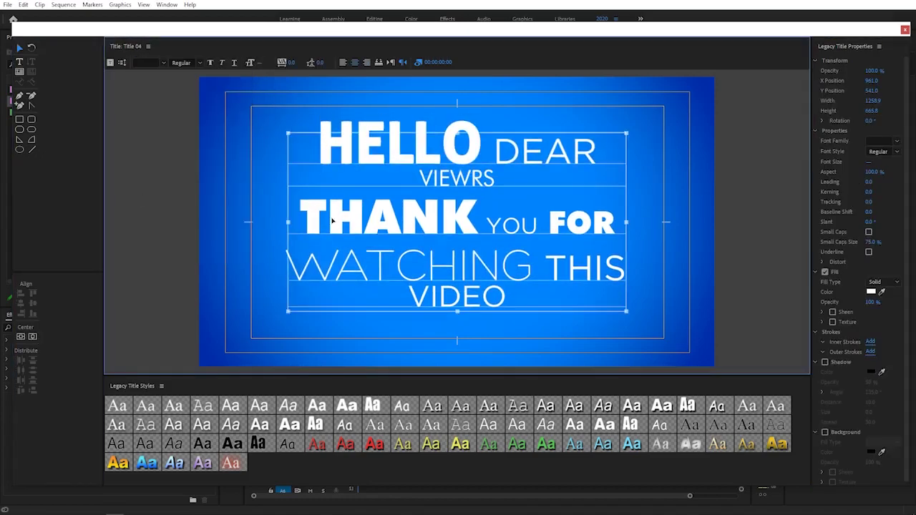
{"action": "left_click_drag", "start_coordinate": [546, 266], "coordinate": [627, 266]}
{"action": "left_click", "coordinate": [499, 267]}
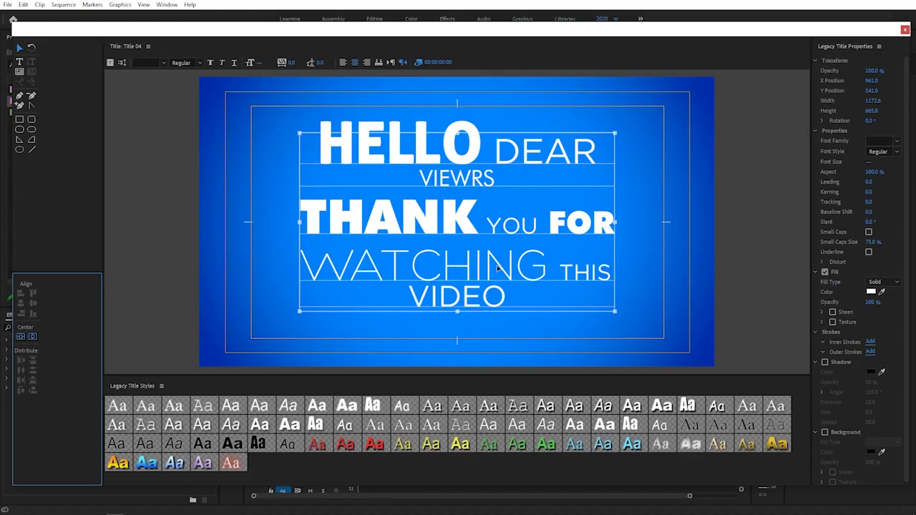
- Colour HELLO orange, THANK purple and FOR yellow
{"action": "left_click_drag", "start_coordinate": [318, 143], "coordinate": [481, 143]}
{"action": "left_click", "coordinate": [871, 291]}
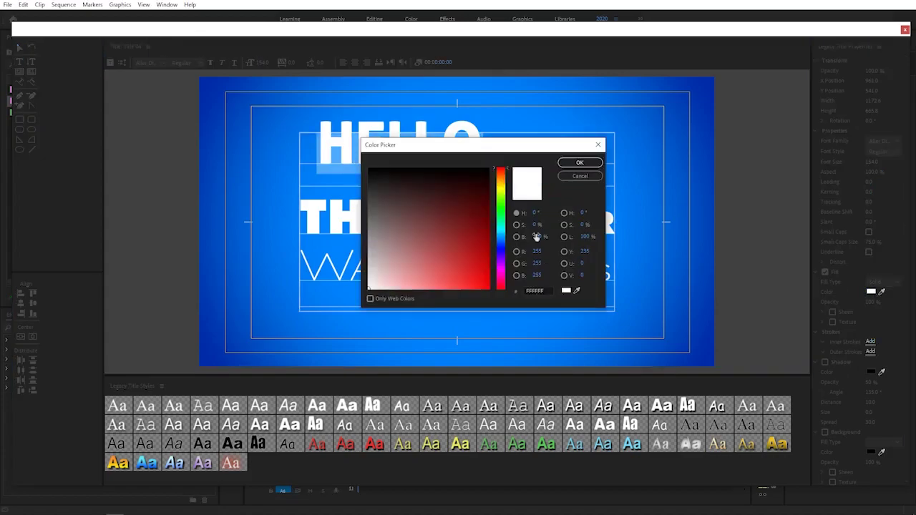
{"action": "left_click", "coordinate": [499, 277]}
{"action": "left_click", "coordinate": [583, 162]}
{"action": "left_click_drag", "start_coordinate": [299, 216], "coordinate": [477, 217]}
- Make WATCHING red, scale the title up, and spread its lines further apart
{"action": "left_click_drag", "start_coordinate": [299, 266], "coordinate": [547, 266]}
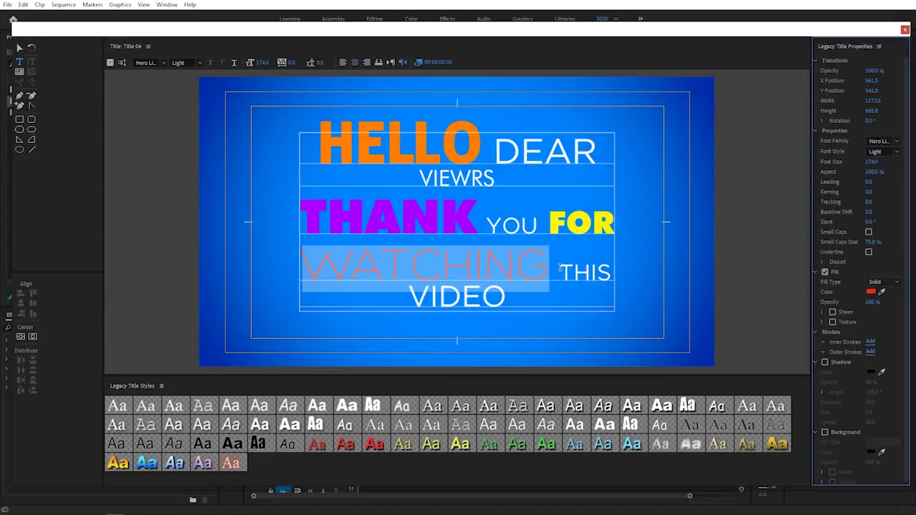
{"action": "left_click", "coordinate": [872, 291]}
{"action": "left_click", "coordinate": [582, 162]}
{"action": "left_click_drag", "start_coordinate": [615, 133], "coordinate": [653, 118]}
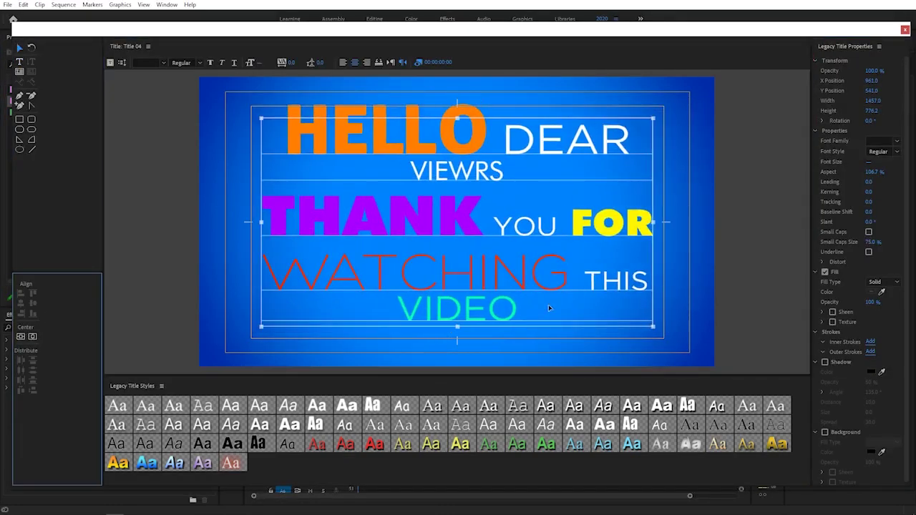
{"action": "key", "text": "alt+Down"}
{"action": "key", "text": "alt+Down"}
{"action": "key", "text": "alt+Down"}
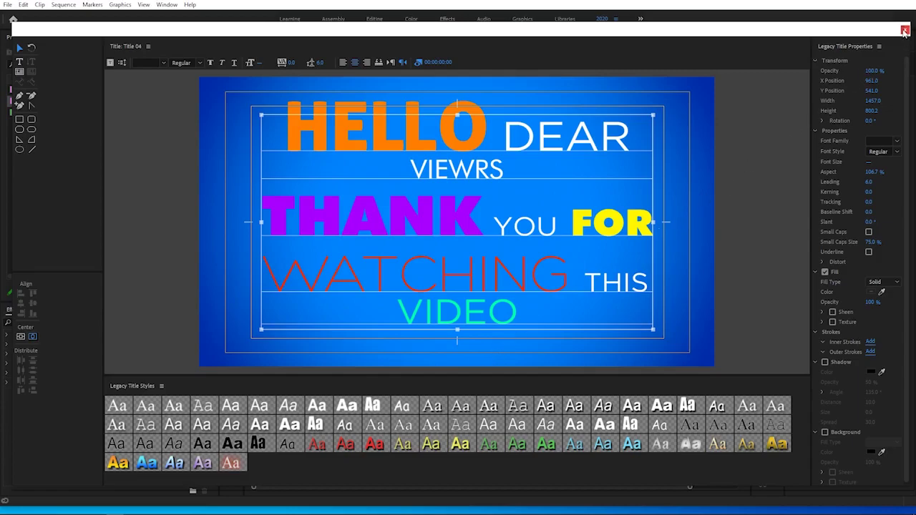
- Place Title 04 in the sequence, Alt-drag copies onto V2–V6, and zoom the timeline in
{"action": "left_click", "coordinate": [905, 31]}
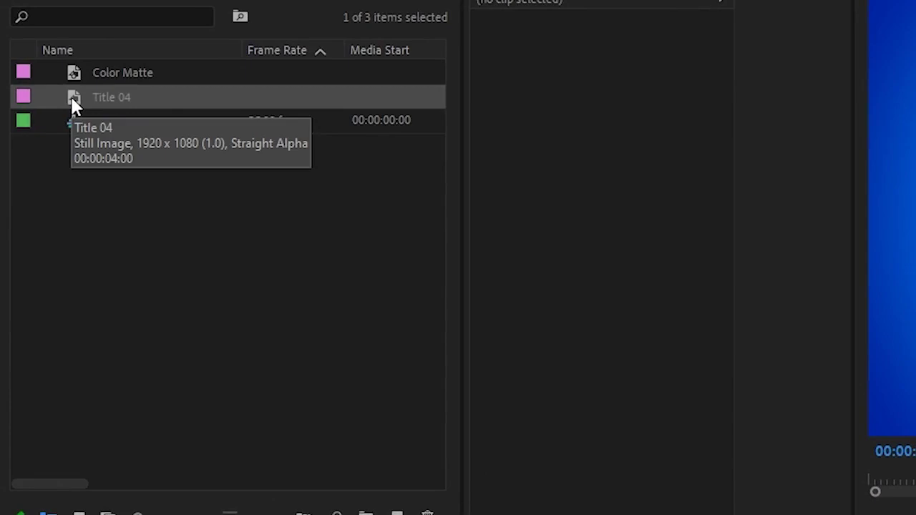
{"action": "mouse_move", "coordinate": [73, 98]}
{"action": "left_mouse_down"}
{"action": "mouse_move", "coordinate": [499, 351]}
{"action": "mouse_move", "coordinate": [362, 451]}
{"action": "mouse_move", "coordinate": [432, 440]}
{"action": "left_mouse_up"}
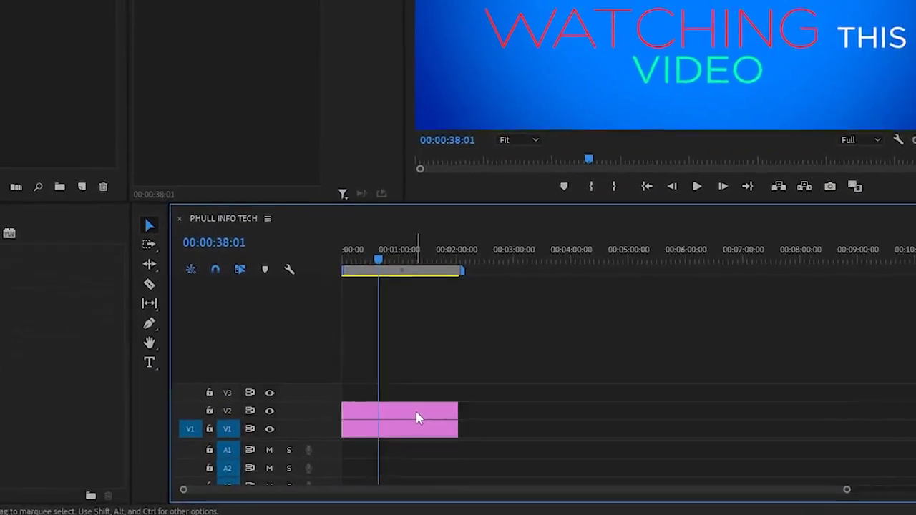
{"action": "left_click_drag", "start_coordinate": [408, 450], "coordinate": [408, 436]}
{"action": "left_click_drag", "start_coordinate": [422, 377], "coordinate": [424, 317]}
{"action": "key", "text": "equal"}
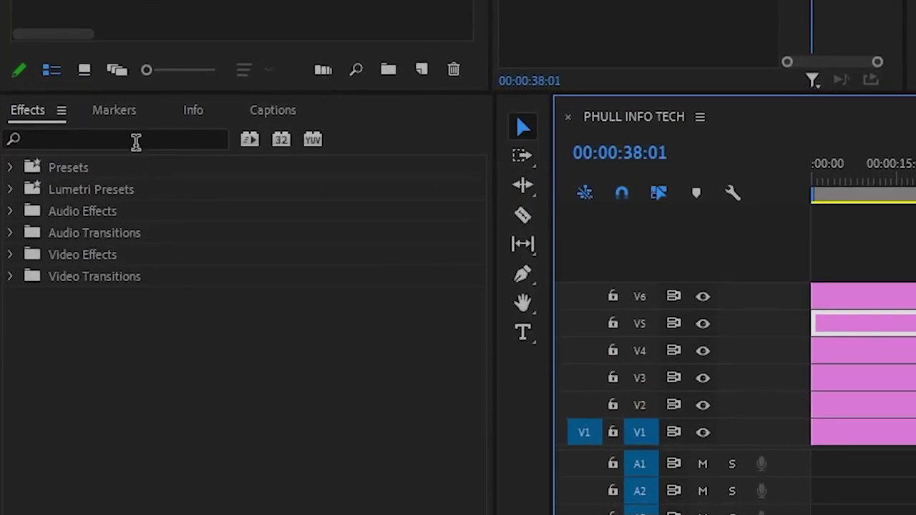
- Search Effects for 'crop' and drop Crop onto Title 04 Copy 04 on V6
{"action": "left_click", "coordinate": [59, 327]}
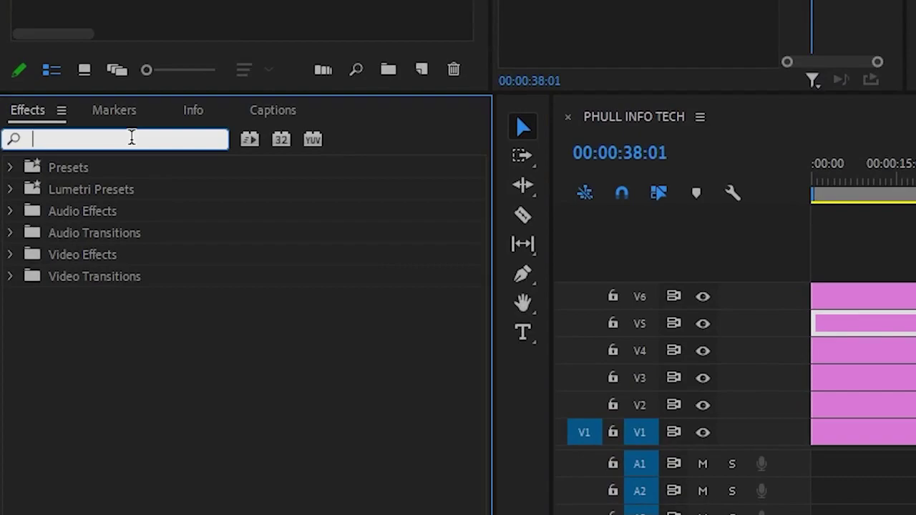
{"action": "type", "text": "crop"}
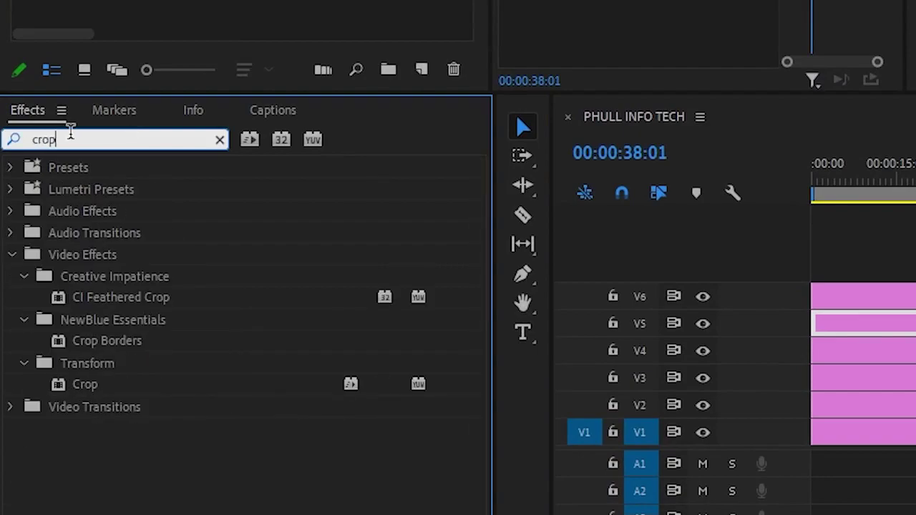
{"action": "left_click", "coordinate": [85, 385]}
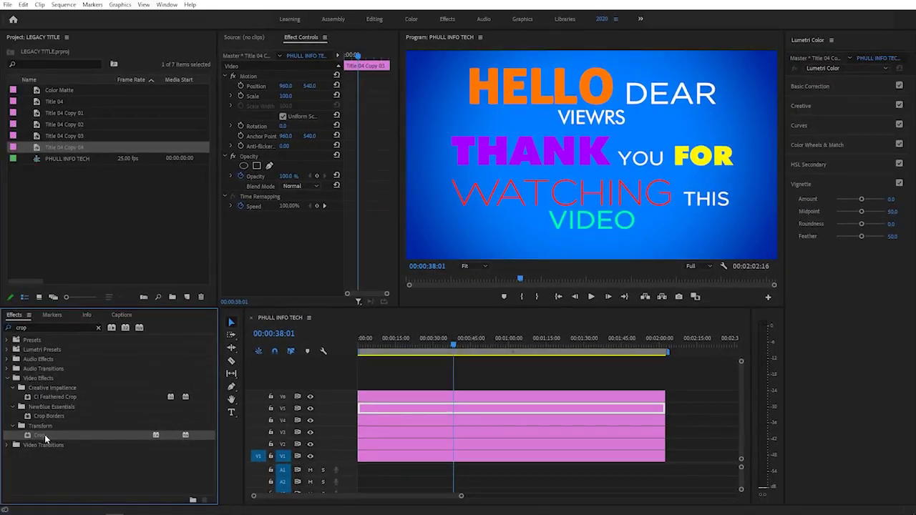
{"action": "left_click_drag", "start_coordinate": [43, 438], "coordinate": [422, 401]}
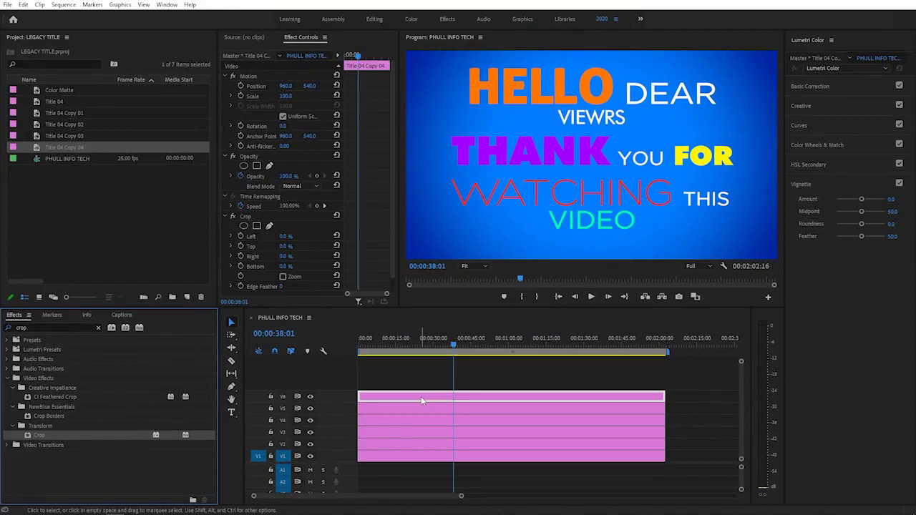
- Hide tracks V2–V5 and, at 0:00, keyframe the top copy's crop to Bottom 72%, Right 83%
{"action": "left_click", "coordinate": [309, 416]}
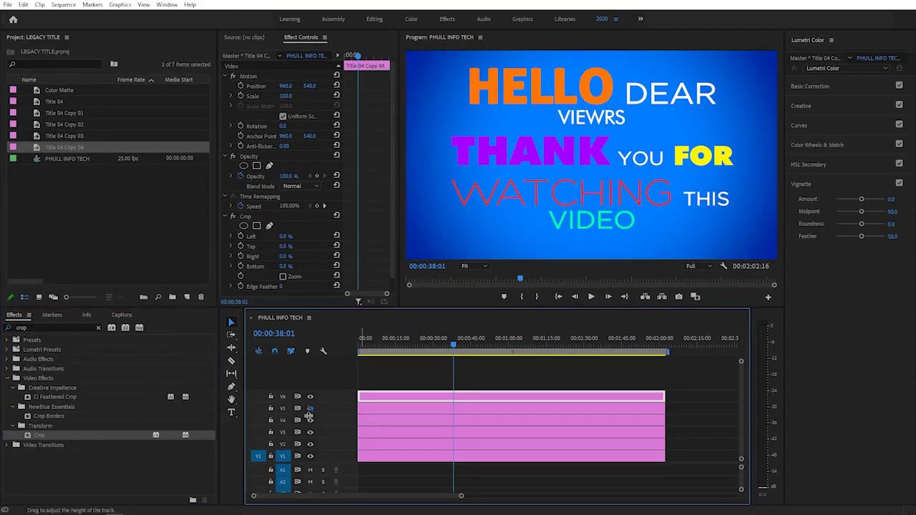
{"action": "left_click_drag", "start_coordinate": [310, 416], "coordinate": [310, 450]}
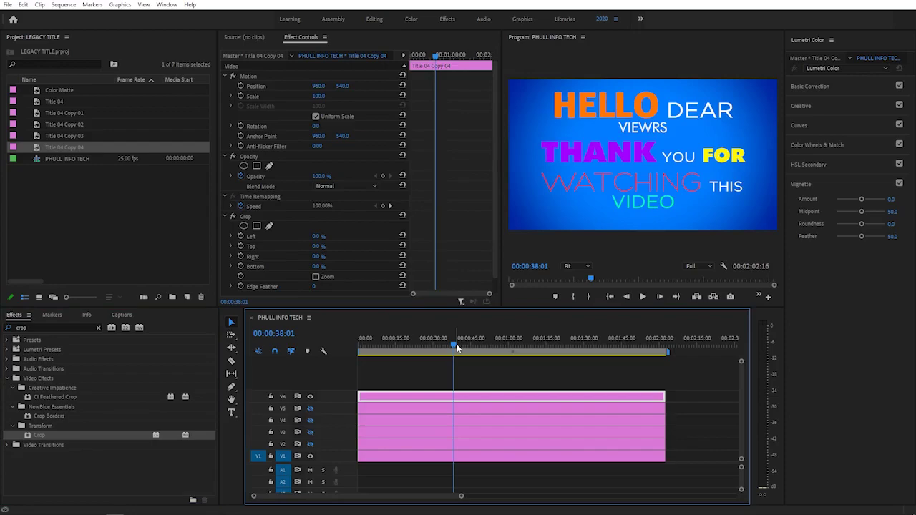
{"action": "left_click_drag", "start_coordinate": [457, 347], "coordinate": [350, 370]}
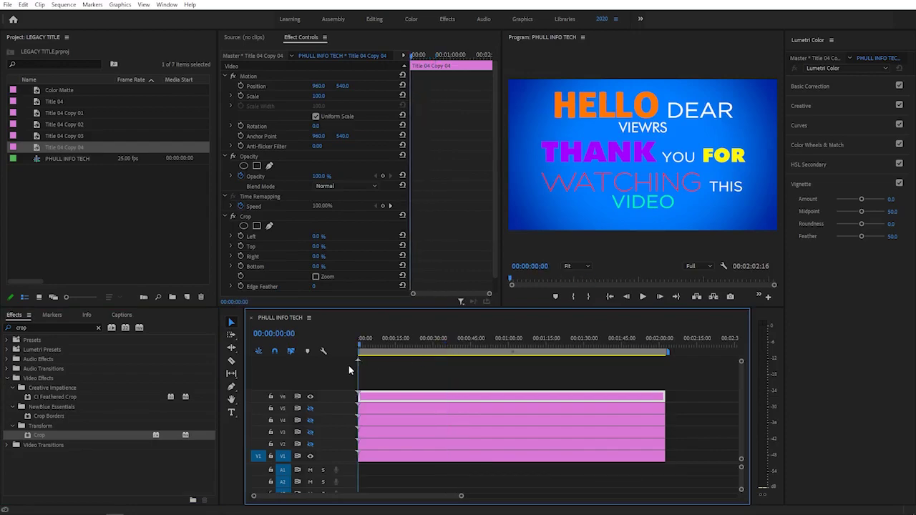
{"action": "mouse_move", "coordinate": [319, 266]}
{"action": "left_mouse_down"}
{"action": "mouse_move", "coordinate": [307, 266]}
{"action": "mouse_move", "coordinate": [378, 256]}
{"action": "left_mouse_up"}
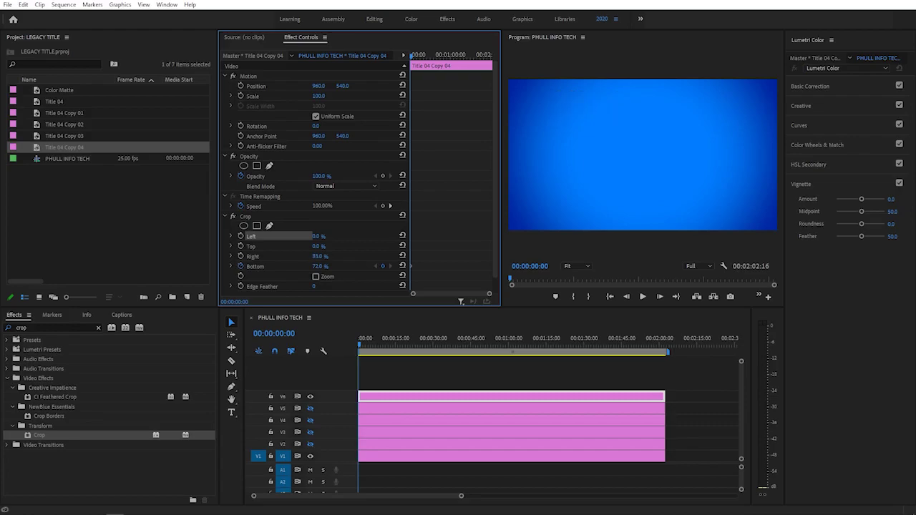
{"action": "left_click", "coordinate": [322, 256]}
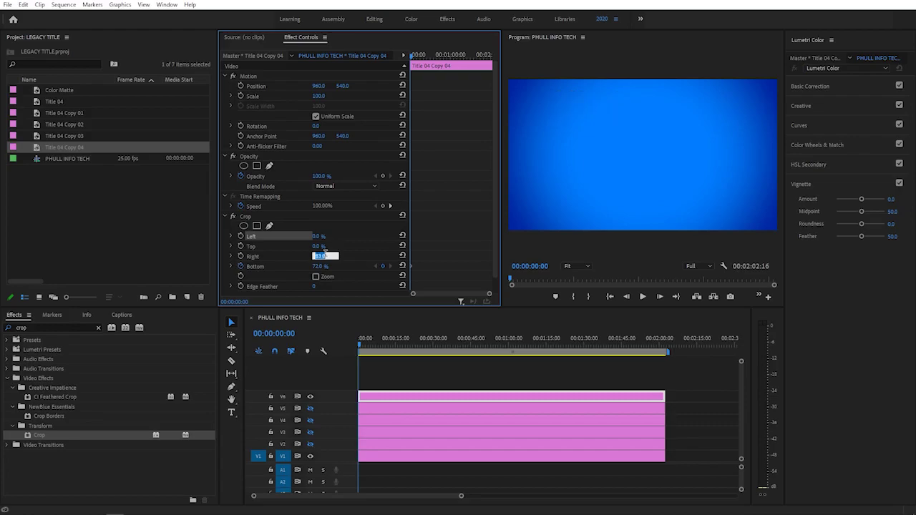
- At 2:00 reset Right crop to 0, then play back to check the HELLO DEAR wipe
{"action": "left_click", "coordinate": [242, 257]}
{"action": "left_click", "coordinate": [440, 348]}
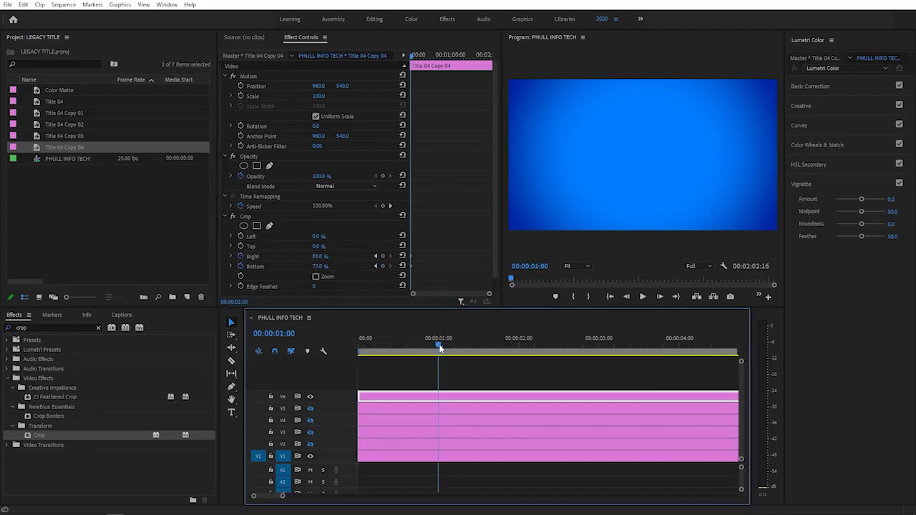
{"action": "left_click_drag", "start_coordinate": [440, 348], "coordinate": [519, 348]}
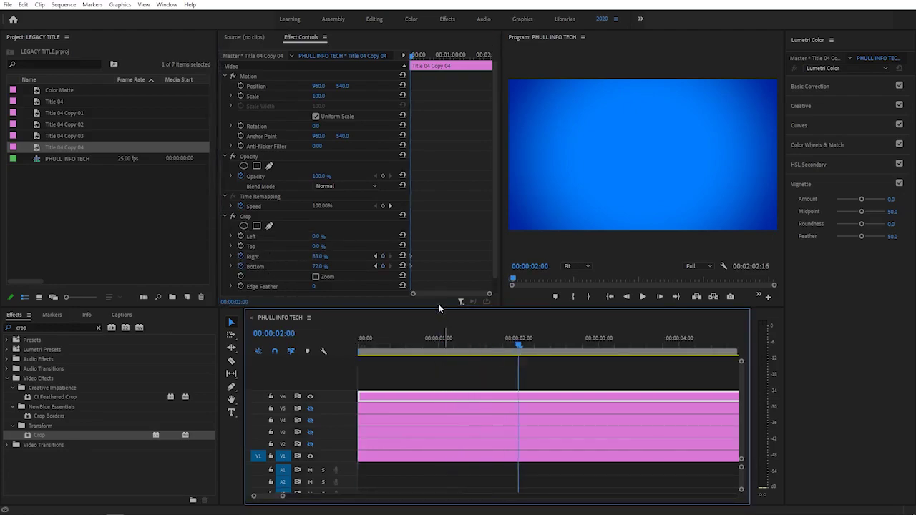
{"action": "left_click", "coordinate": [402, 256]}
{"action": "left_click_drag", "start_coordinate": [435, 342], "coordinate": [338, 360]}
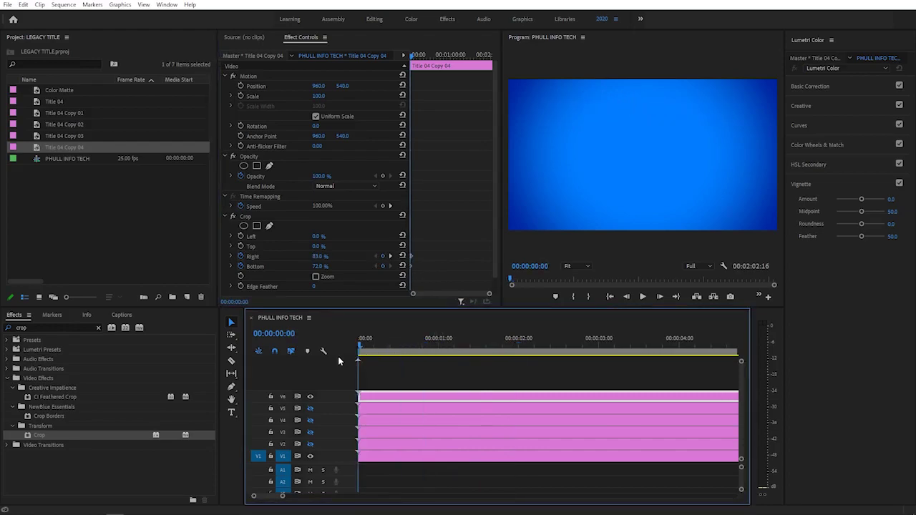
{"action": "key", "text": "space"}
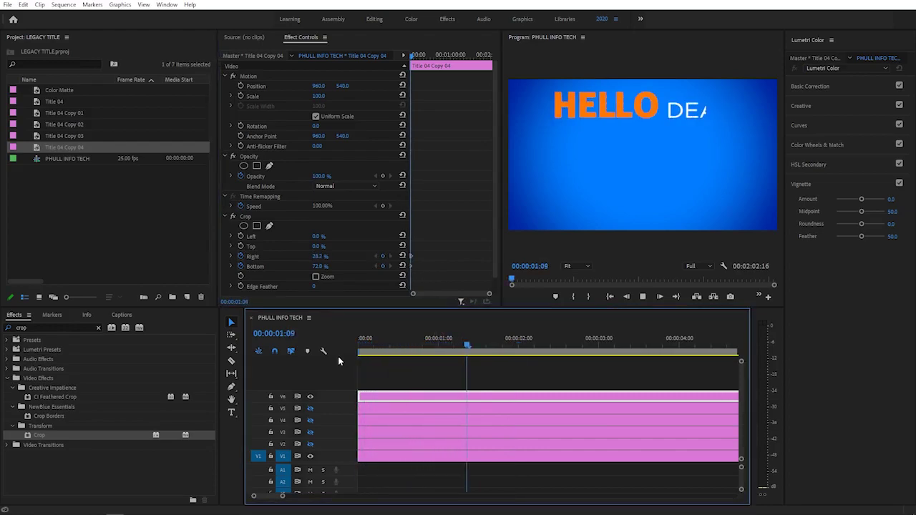
{"action": "left_click_drag", "start_coordinate": [450, 343], "coordinate": [377, 346]}
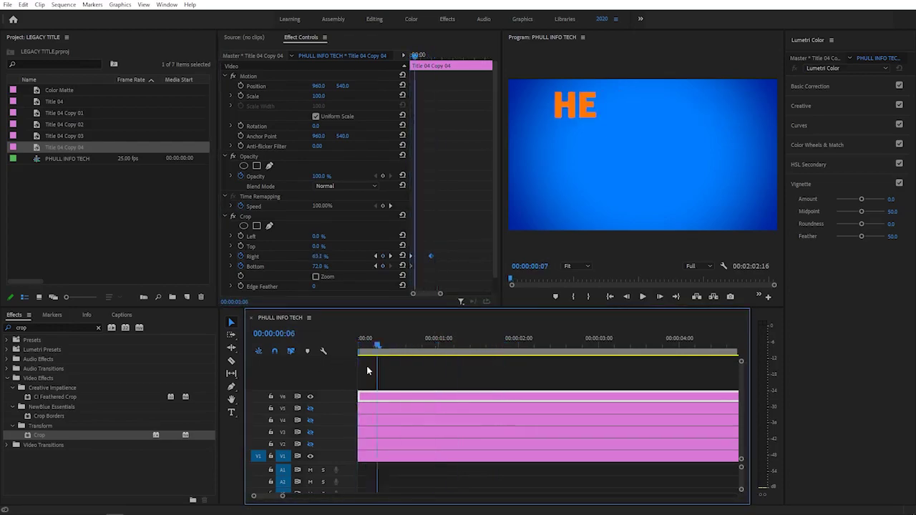
{"action": "left_click", "coordinate": [438, 344]}
{"action": "left_click", "coordinate": [441, 375]}
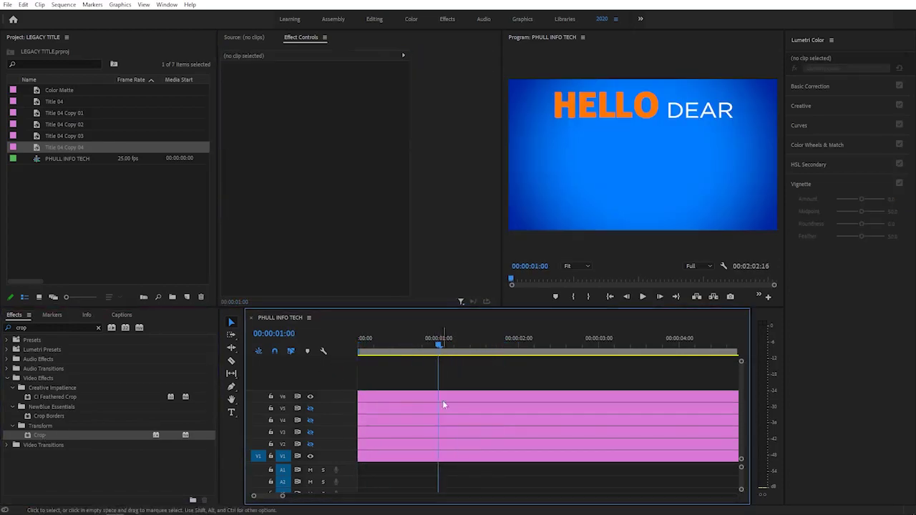
{"action": "left_click", "coordinate": [444, 405]}
- Keyframe a top-and-right crop on the V5 copy, then isolate the V3 copy and crop it too
{"action": "left_click_drag", "start_coordinate": [317, 246], "coordinate": [326, 255]}
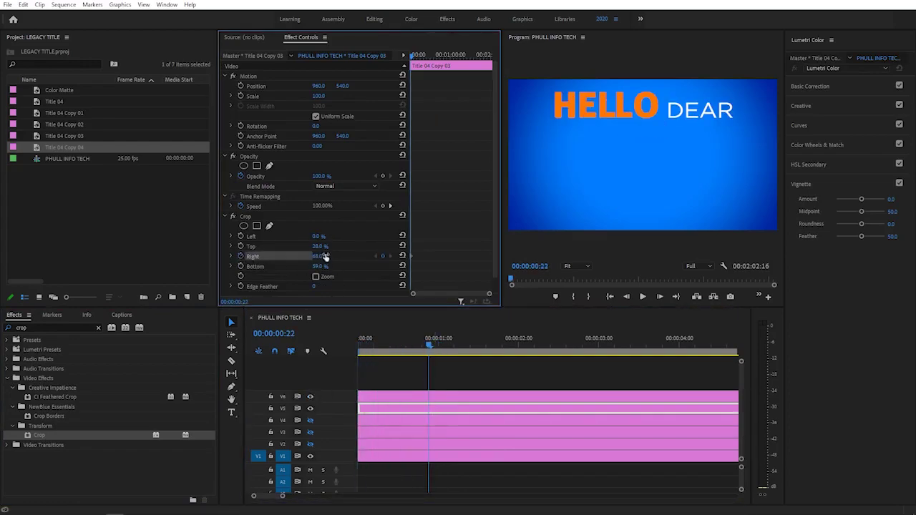
{"action": "left_click", "coordinate": [310, 421]}
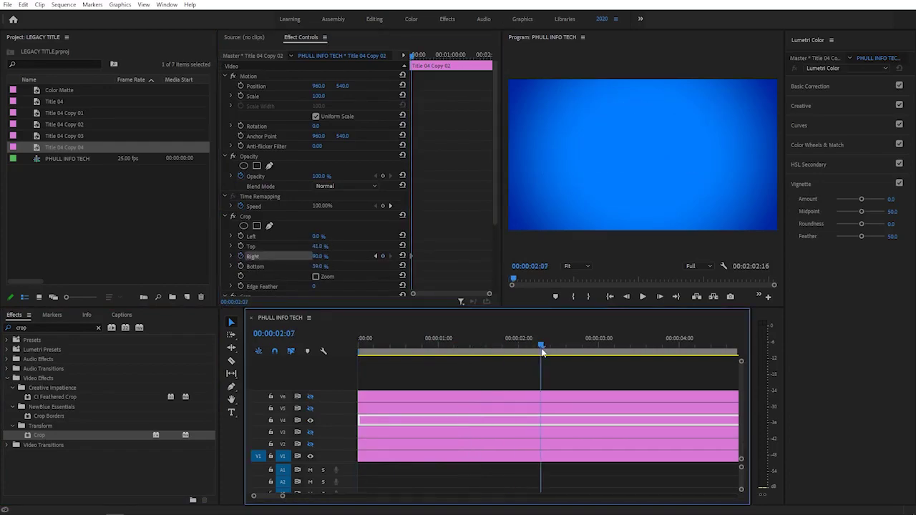
{"action": "left_click", "coordinate": [310, 433]}
{"action": "left_click", "coordinate": [310, 421]}
{"action": "left_click", "coordinate": [540, 436]}
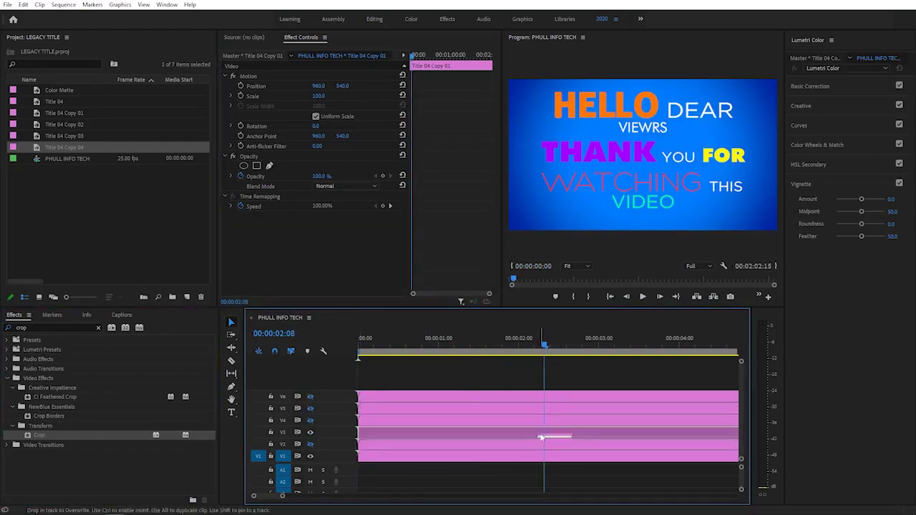
{"action": "left_click_drag", "start_coordinate": [541, 436], "coordinate": [540, 436]}
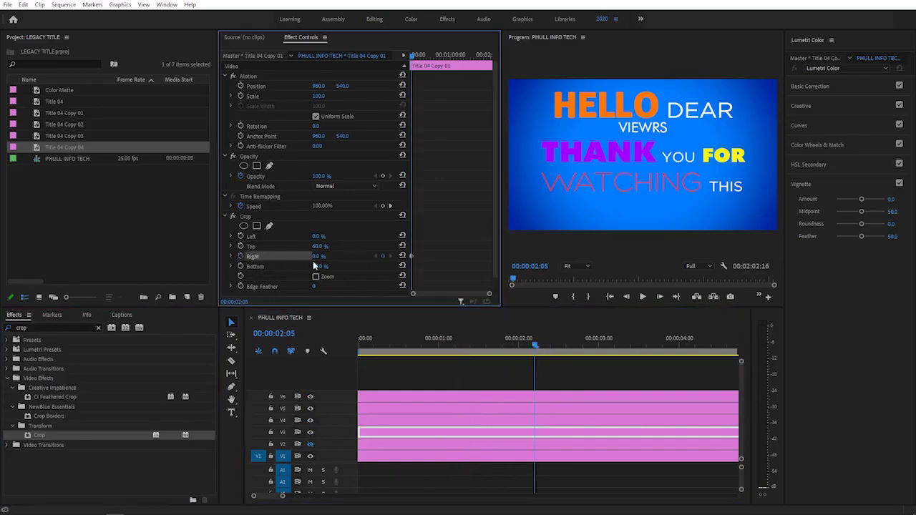
{"action": "left_click", "coordinate": [605, 444]}
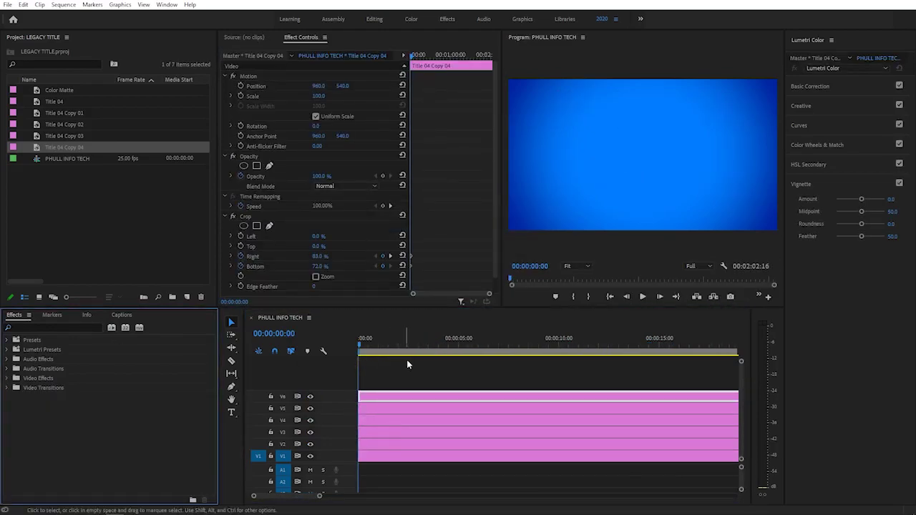
- Play the sequence from 0:00 until VIDEO appears, about four seconds in
{"action": "left_click", "coordinate": [467, 350]}
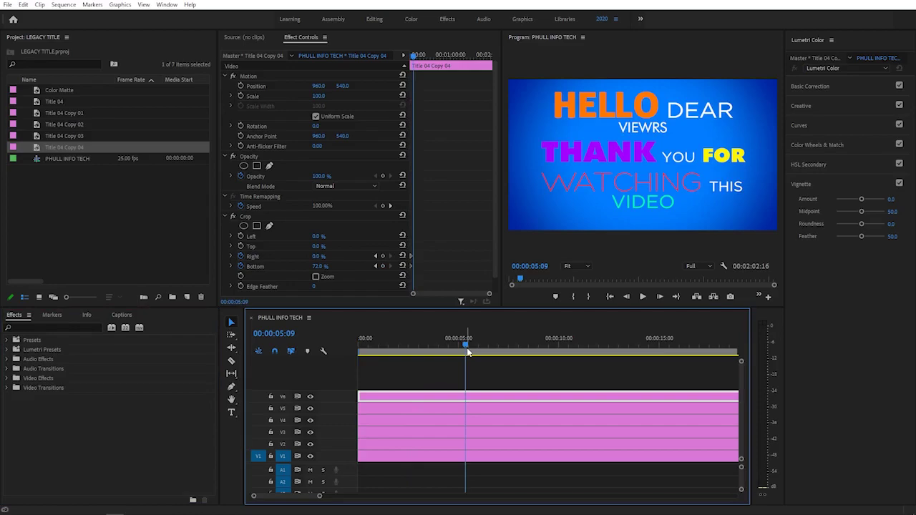
{"action": "left_click_drag", "start_coordinate": [465, 353], "coordinate": [362, 353]}
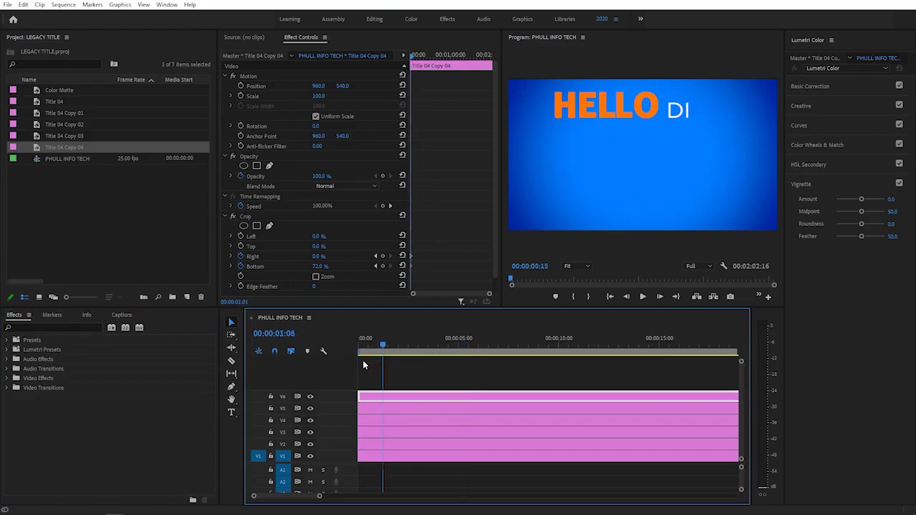
{"action": "key", "text": "space"}
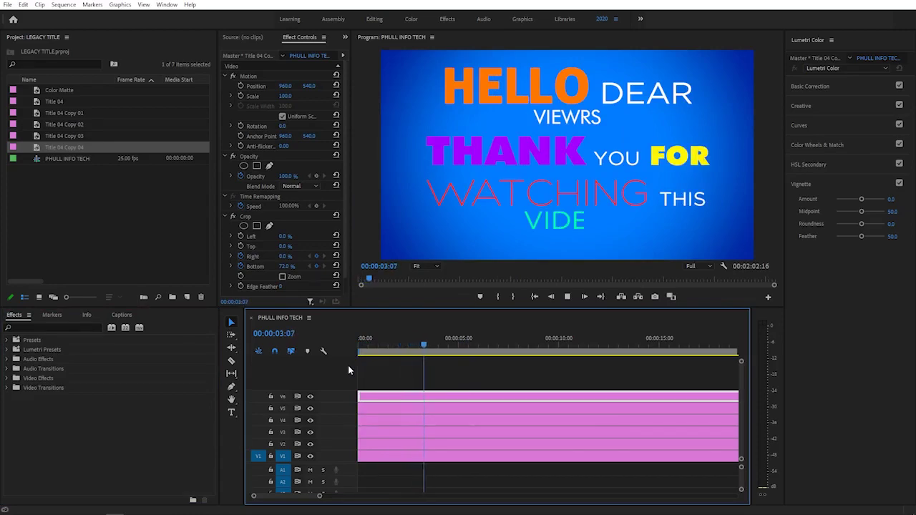
{"action": "key", "text": "space"}
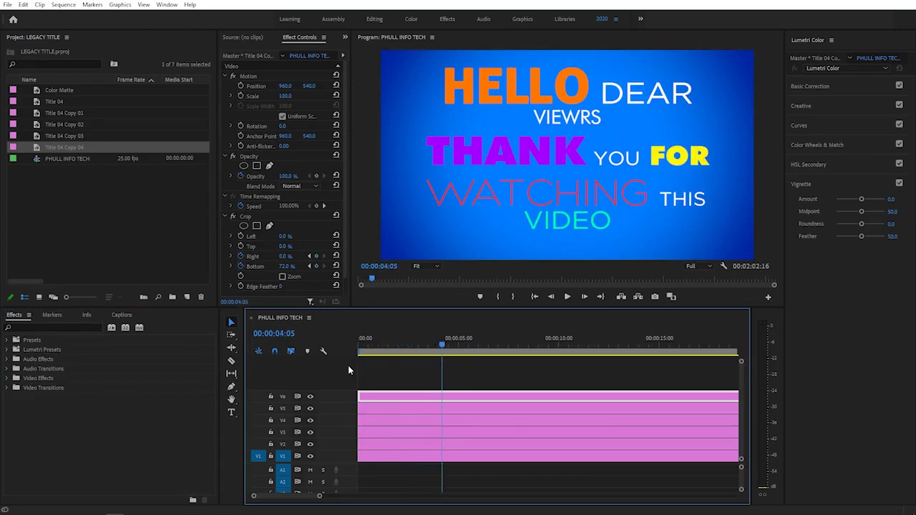